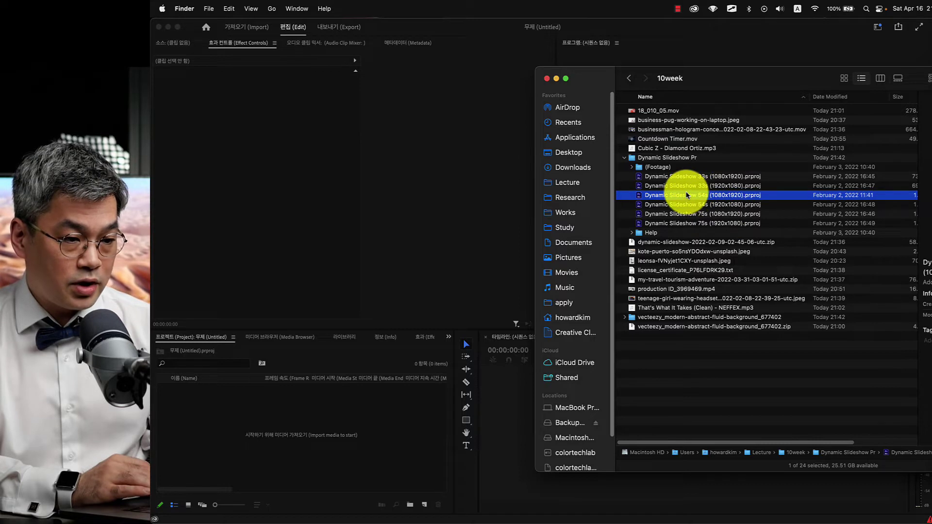
Step: Open Dynamic Slideshow 33s (1920x1080).prproj in Premiere Pro, convert it as Dynamic Slideshow 33s (1920x1080)_1, and dismiss the project-loading notice
left_click(683, 187)
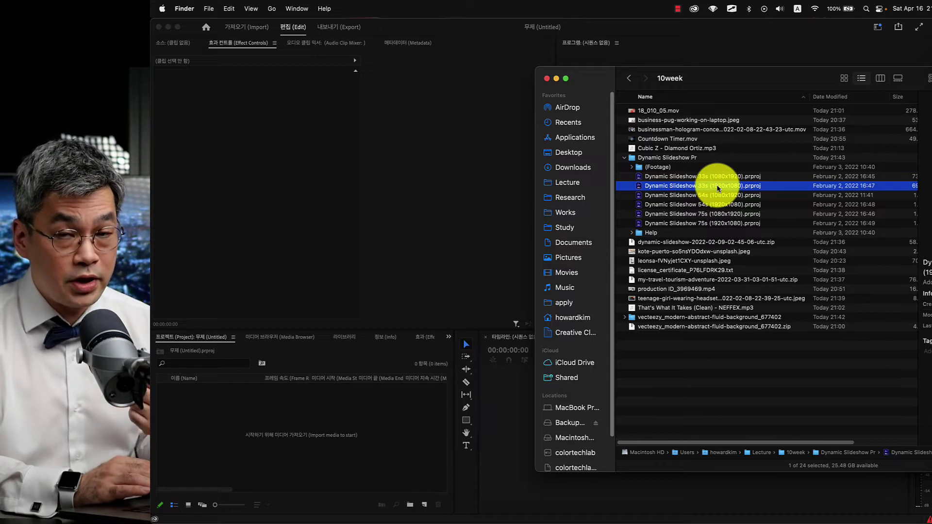
double_click(717, 188)
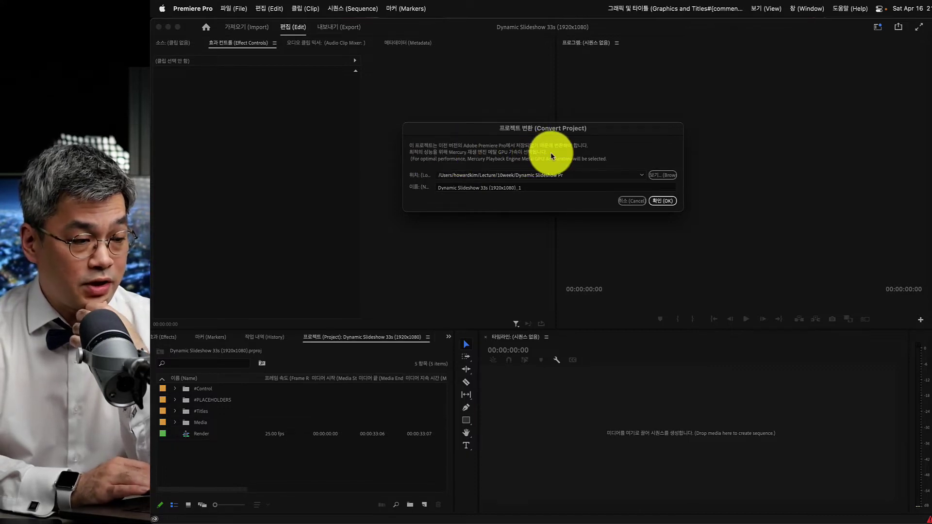
left_click(662, 200)
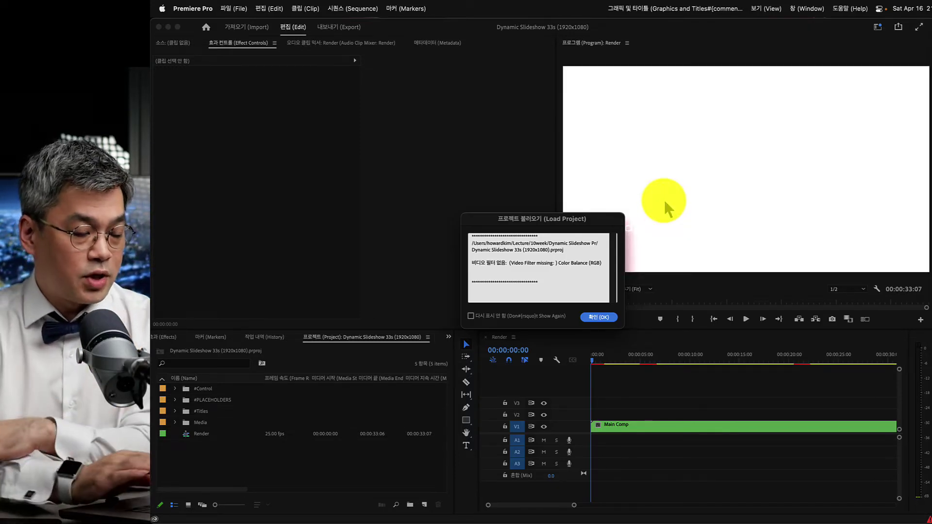
left_click(599, 317)
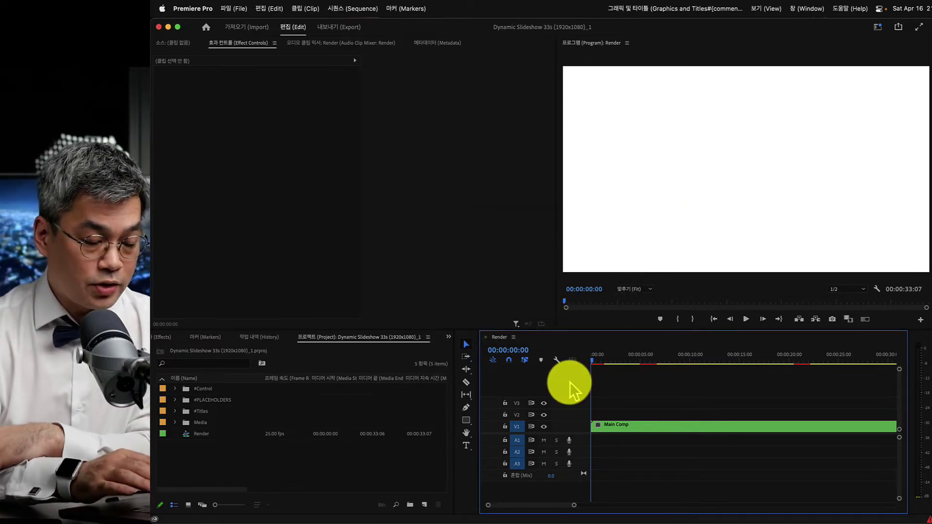
Step: Widen the timeline area and adjust its zoom so the whole Main Comp clip fits
left_click(476, 471)
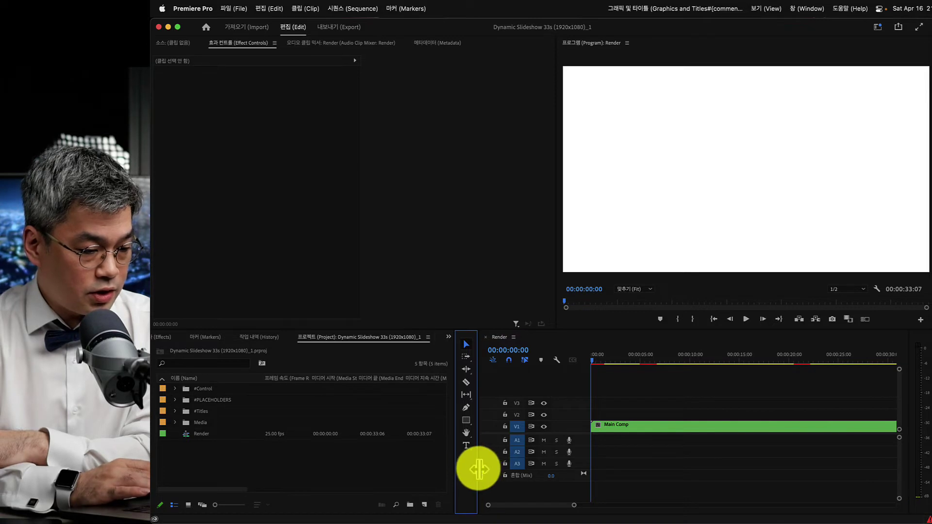
left_click_drag(479, 469, 414, 466)
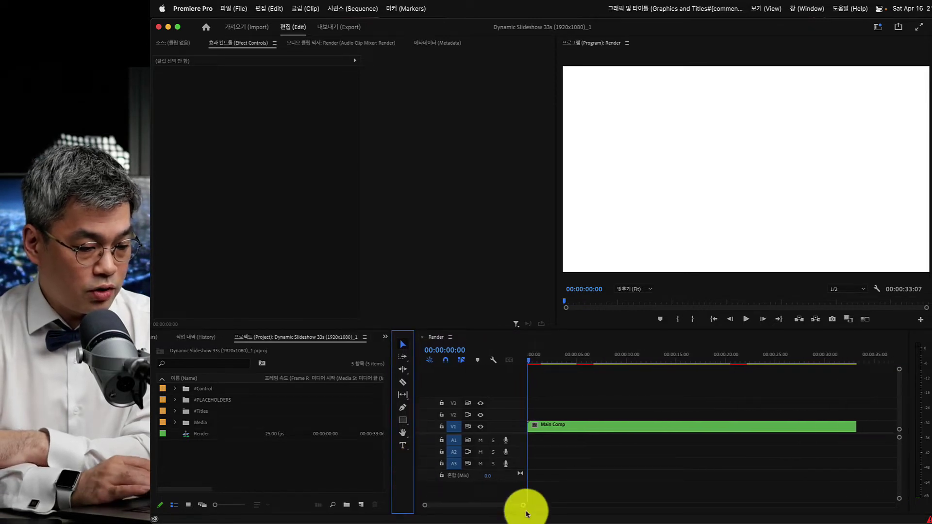
left_click_drag(524, 507, 541, 505)
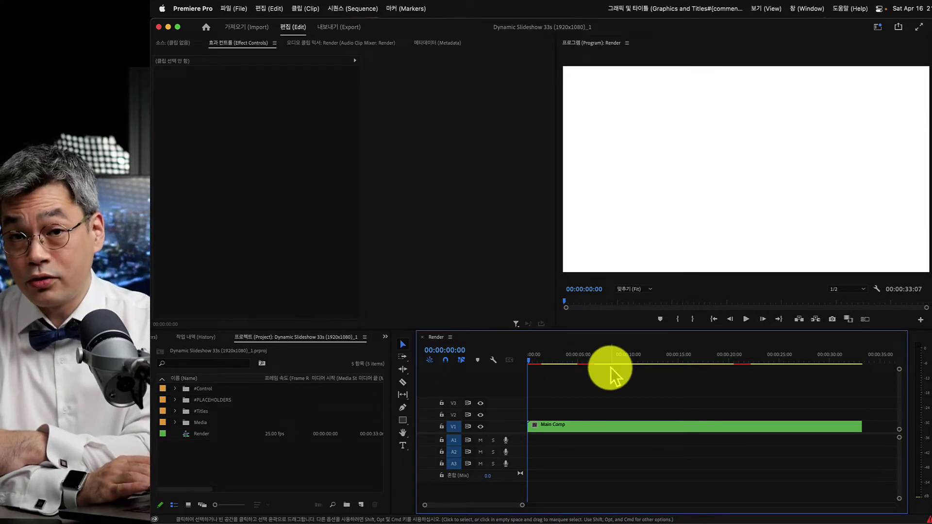
Step: Start rendering the Render sequence's previews, cancel the rendering, and play the sequence to about 24 seconds
key("Return")
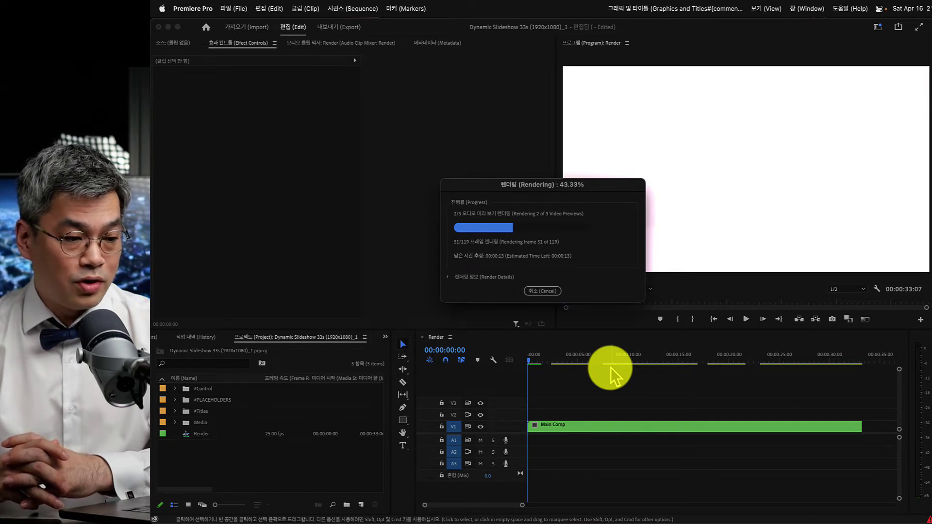
key("Escape")
key("space")
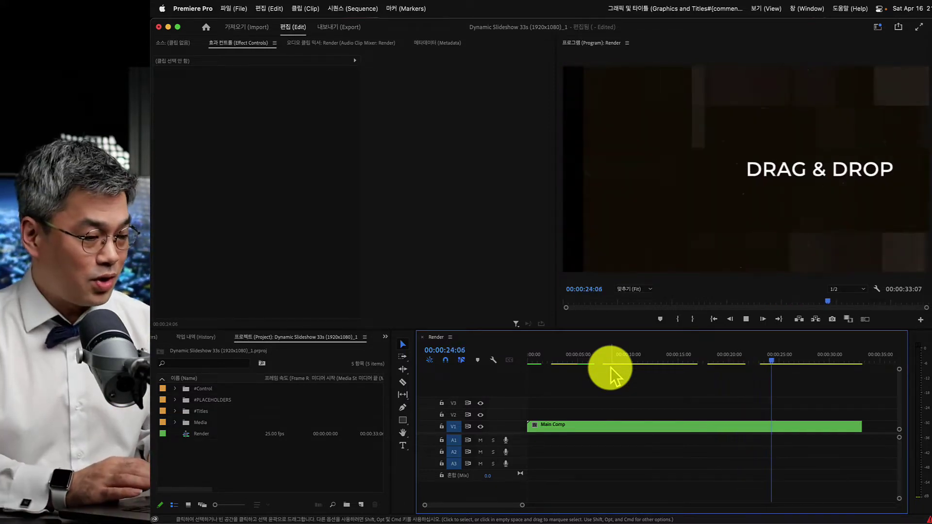
key("space")
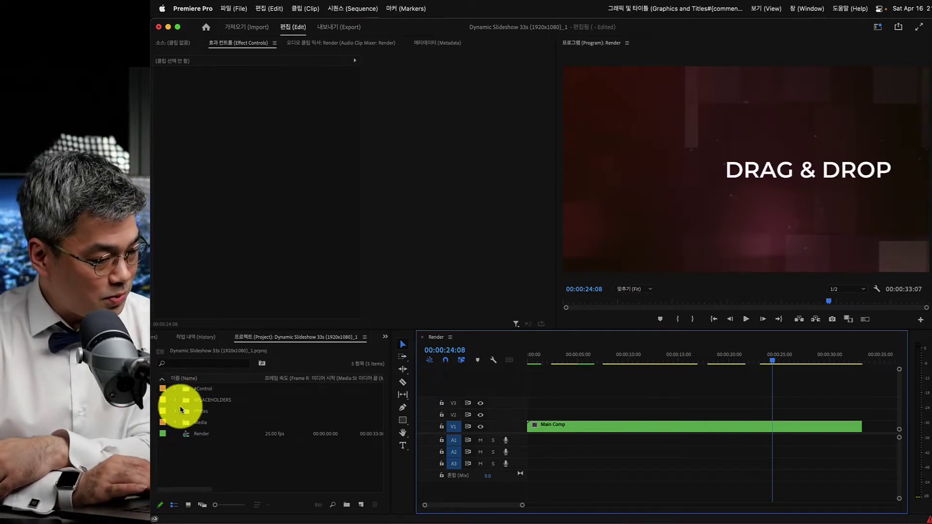
Step: Expand the #Control, #PLACEHOLDERS, #Titles and Media bins to examine the template's contents, and select the Media bin
left_click(175, 390)
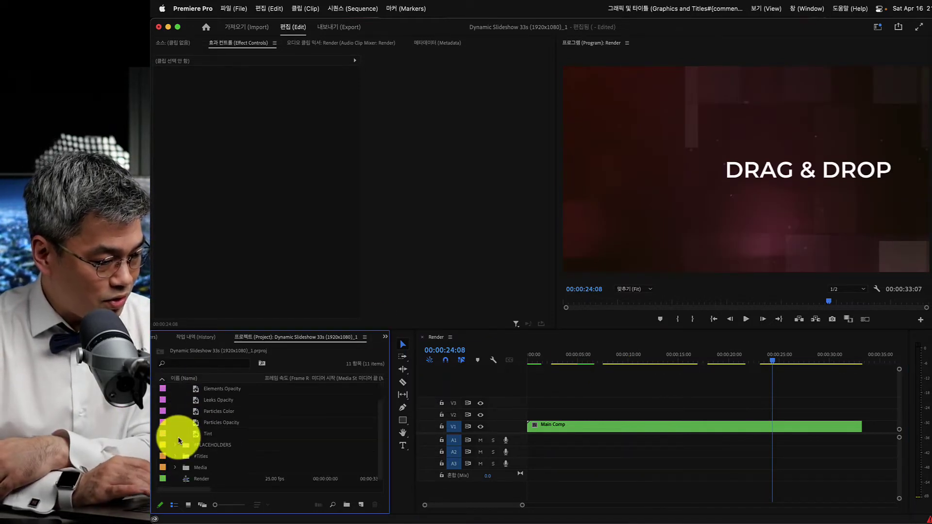
scroll(176, 460, "down", 1)
left_click(175, 445)
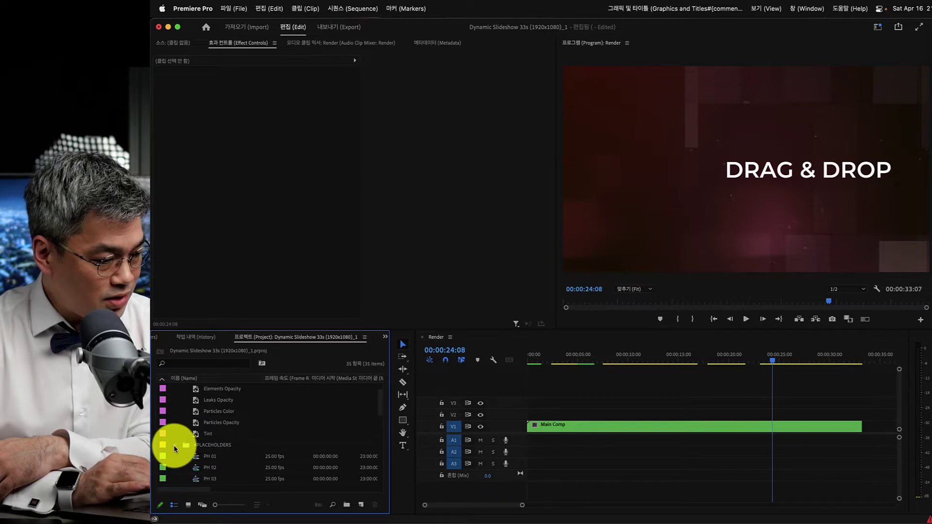
scroll(175, 447, "down", 1)
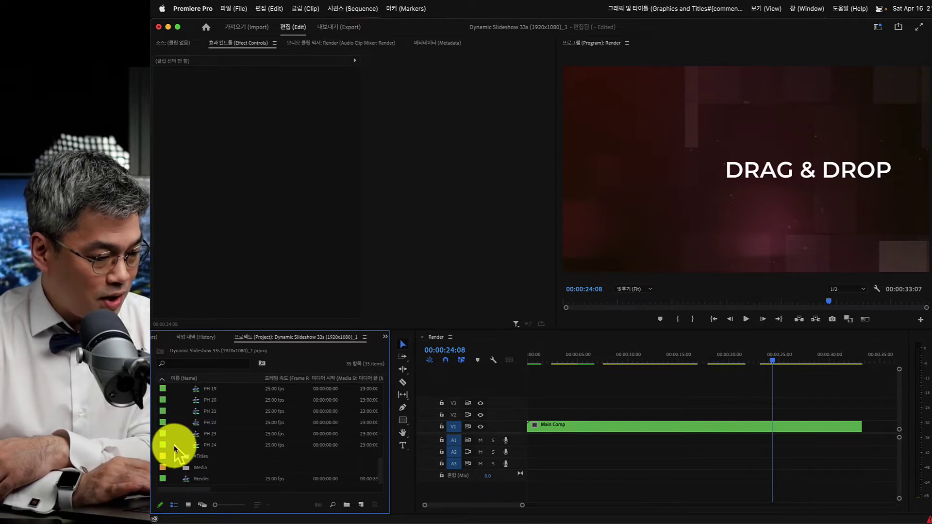
scroll(175, 451, "down", 10)
left_click(175, 458)
scroll(174, 459, "down", 8)
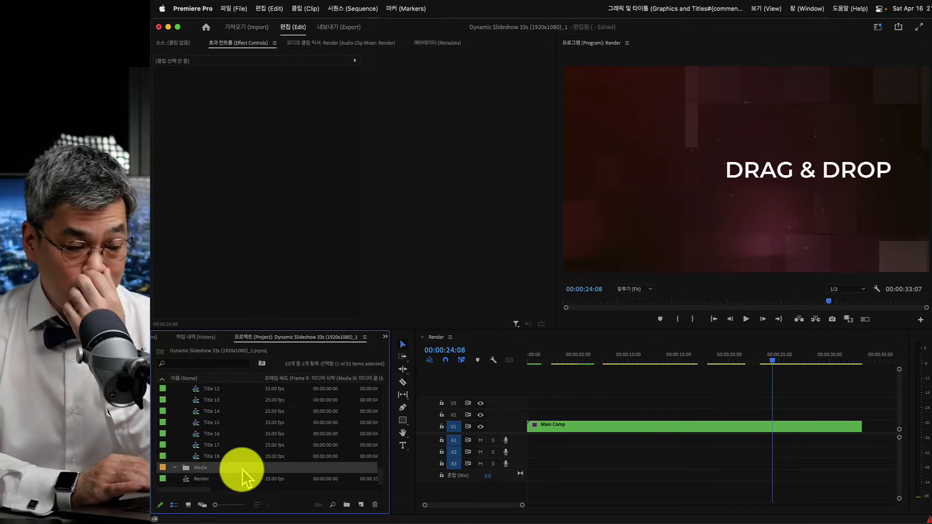
left_click(205, 471)
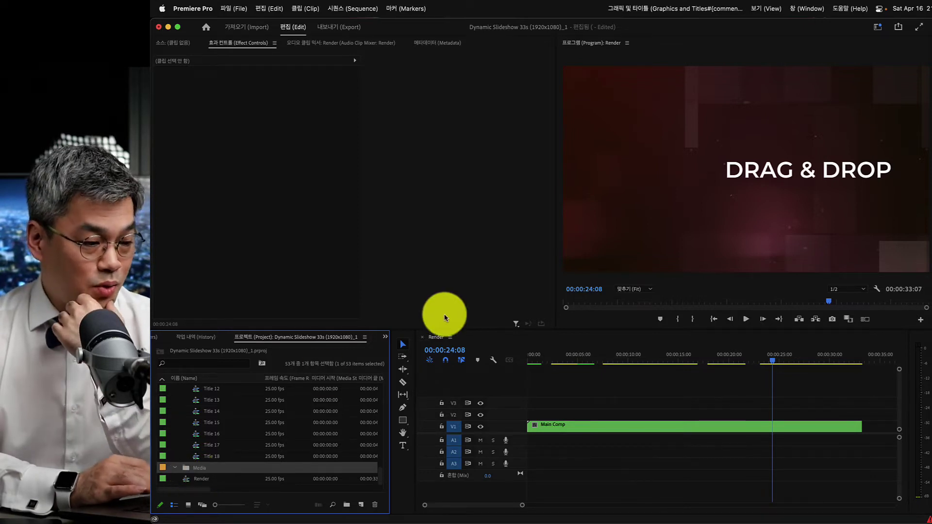
Step: Switch to Finder, collapse the Dynamic Slideshow Pr folder, show the 10week folder as icons, and move the window clear of the project bins
left_click(926, 47)
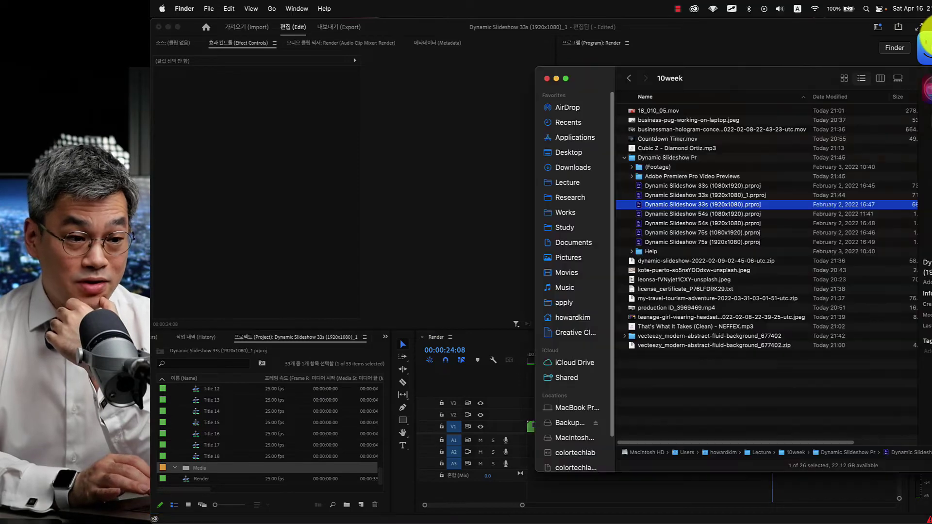
left_click(623, 158)
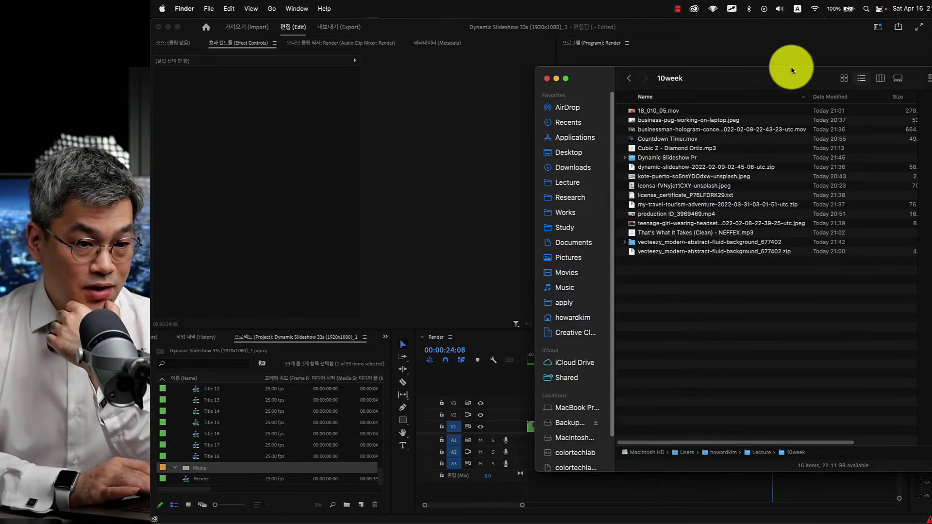
left_click(844, 78)
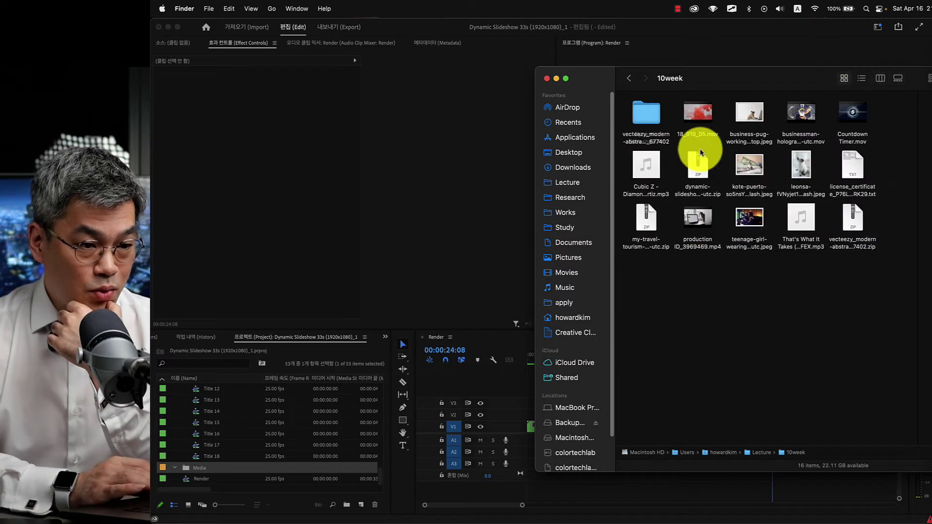
left_click_drag(743, 76, 650, 131)
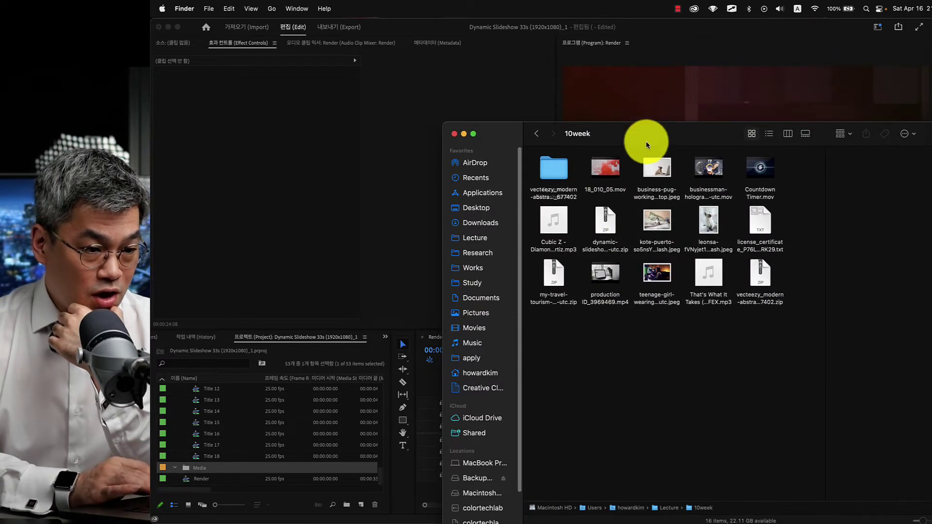
Step: Import the kote-puerto, leonsa, teenage-girl-wearing-headset and business-pug JPEG images from the 10week folder into the Media bin
left_click(709, 170)
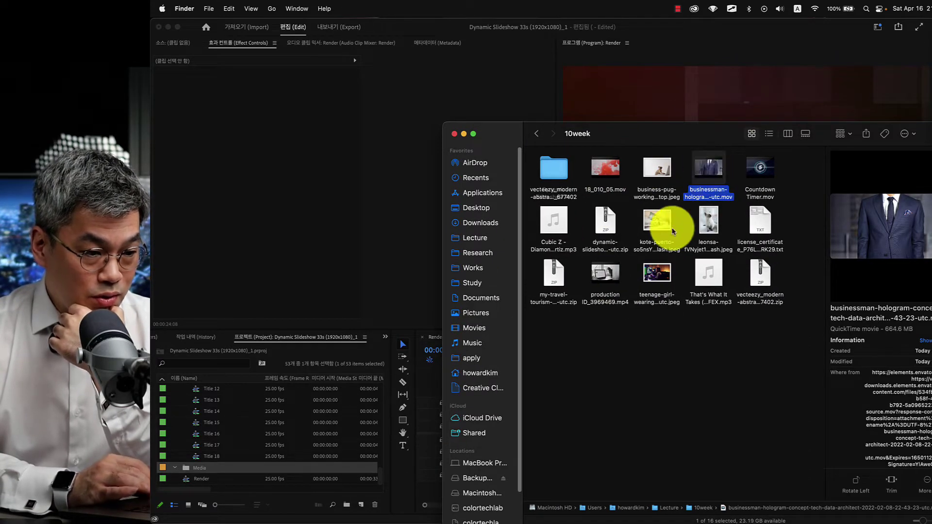
left_click(655, 222)
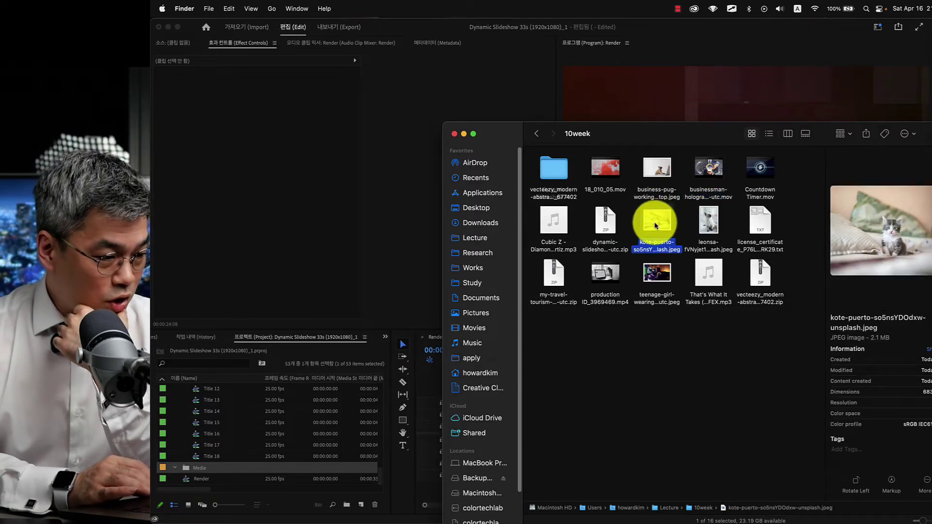
left_click_drag(658, 224, 203, 472)
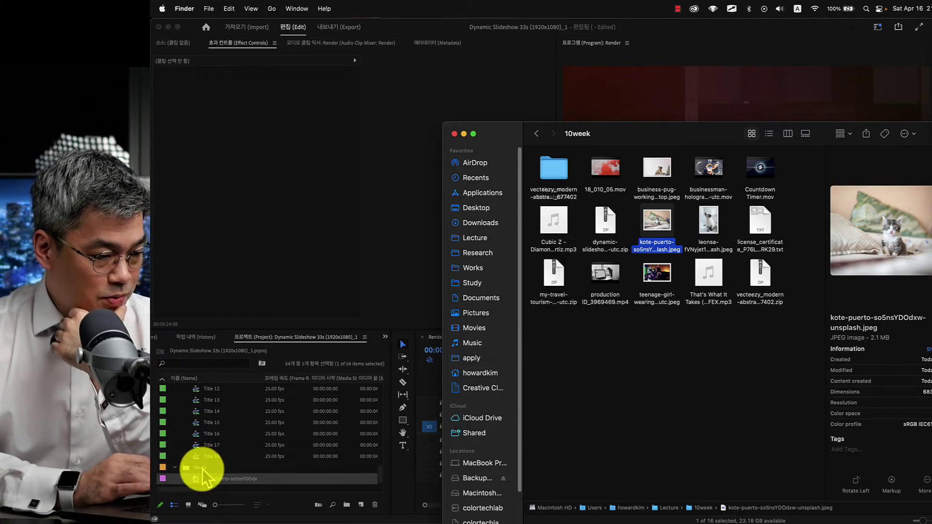
left_click_drag(708, 220, 200, 471)
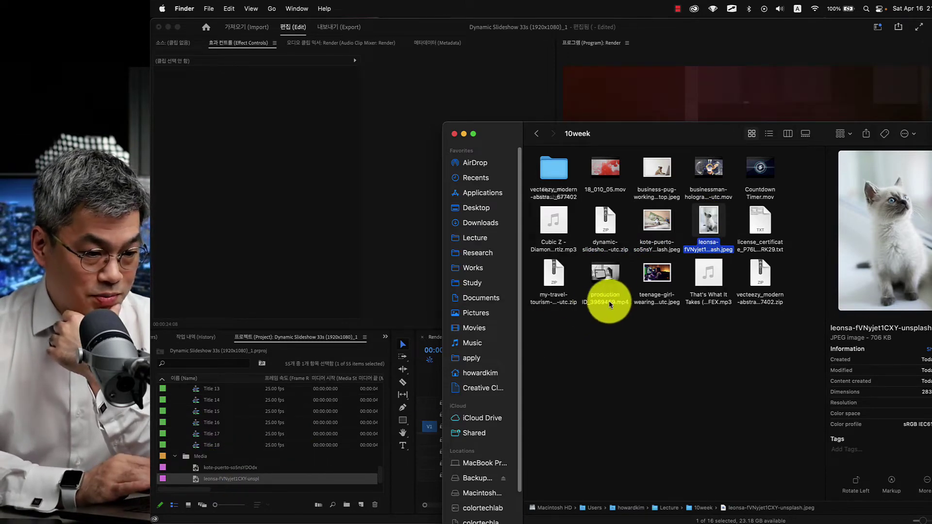
left_click(663, 268)
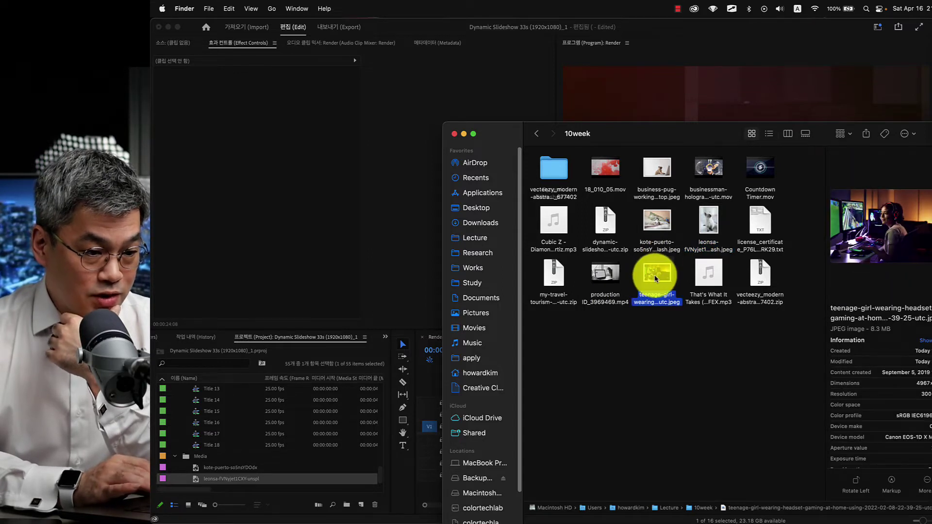
left_click_drag(658, 267, 206, 460)
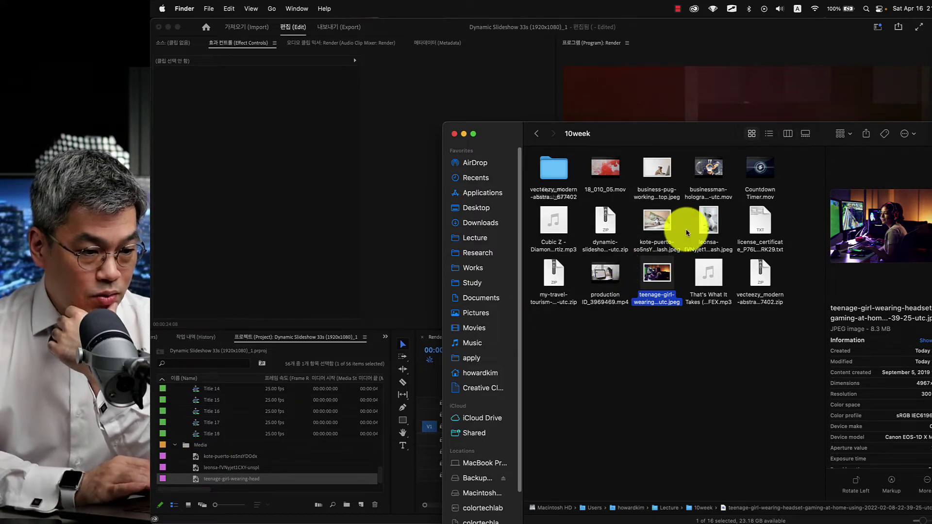
left_click(657, 167)
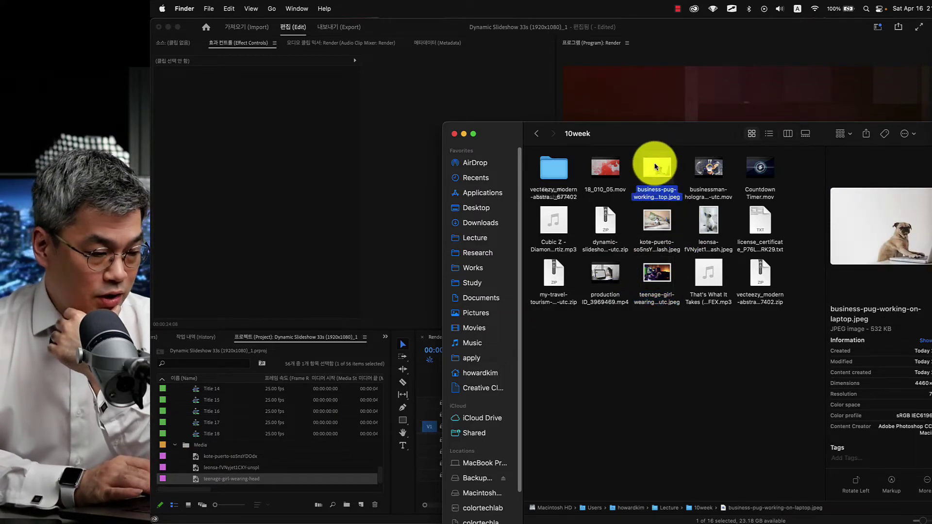
left_click_drag(655, 166, 204, 443)
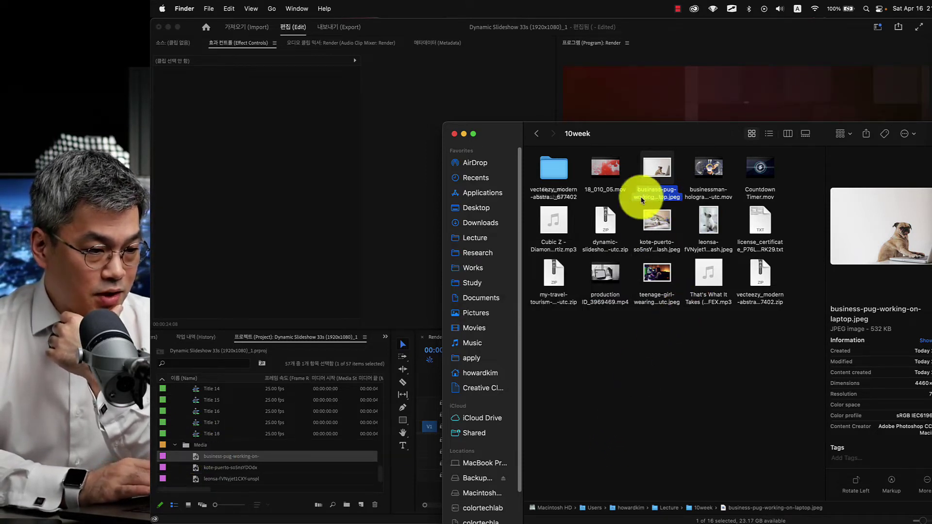
Step: Move the vecteezy background folder to an empty spot in 10week, return to Premiere Pro, and collapse and re-expand the Media bin
left_click_drag(568, 190, 564, 339)
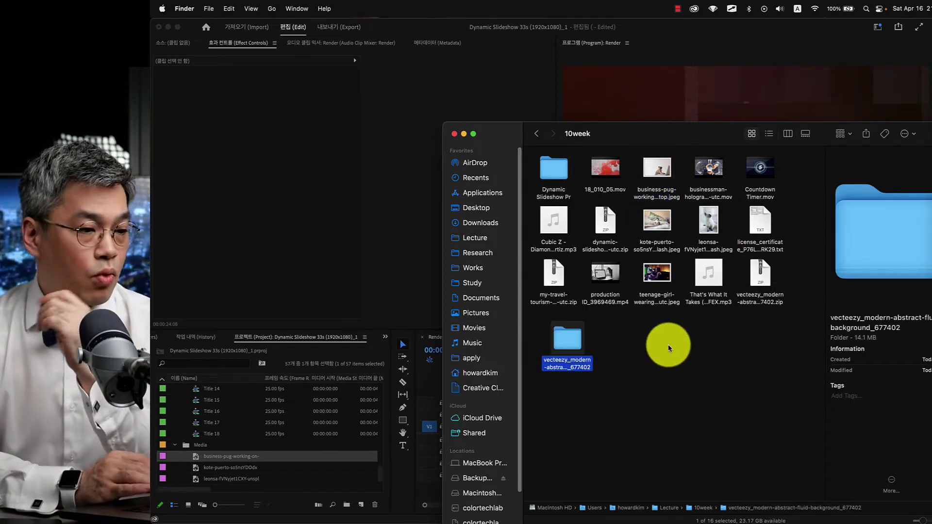
left_click(391, 311)
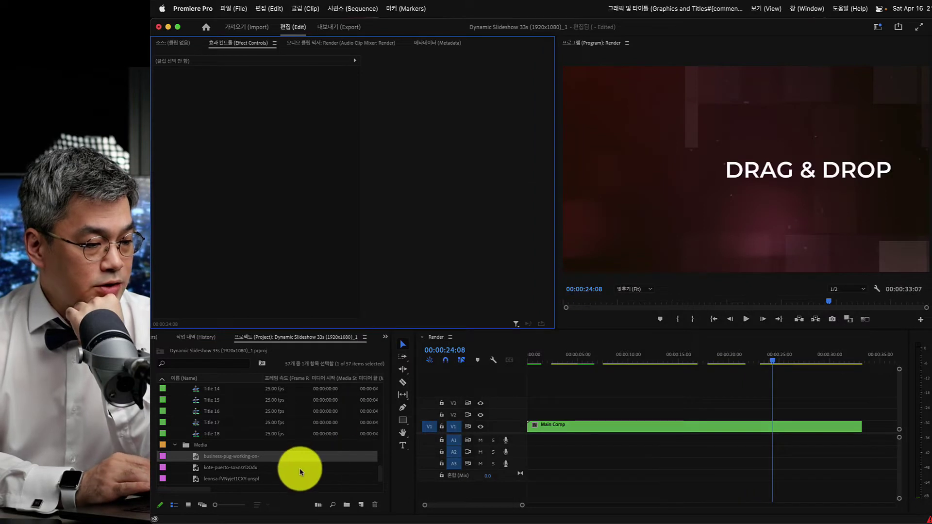
left_click(174, 445)
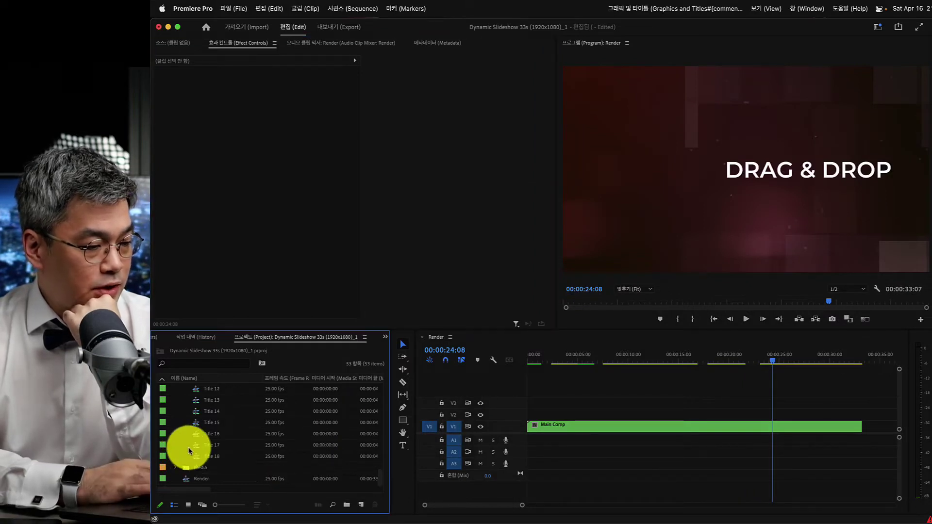
left_click(174, 468)
scroll(231, 469, "down", 2)
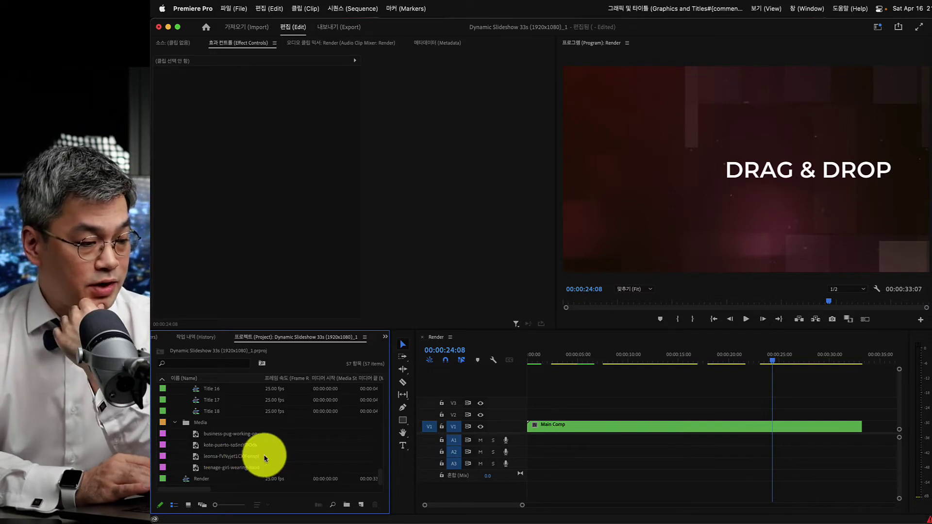
Step: Locate the title sequences in the #Titles bin and select Title 01, followed by Title 02
scroll(264, 456, "up", 10)
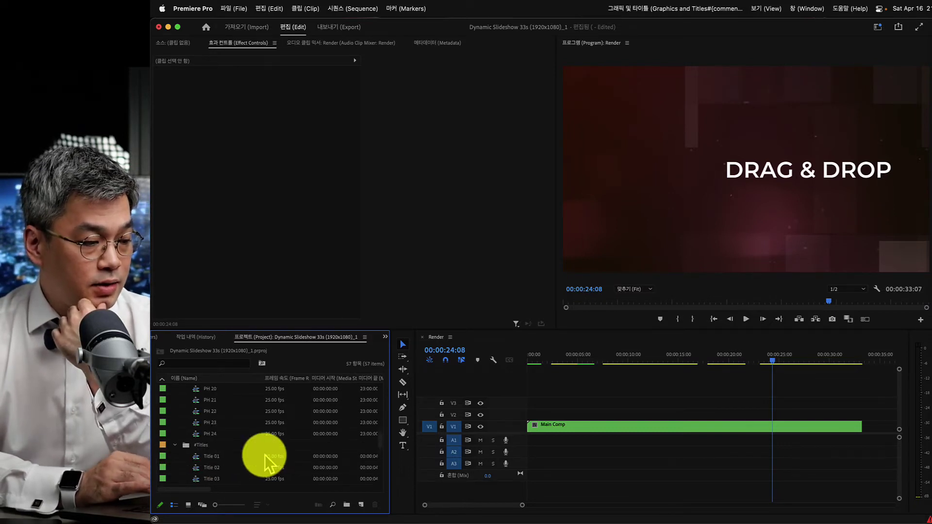
scroll(264, 455, "down", 2)
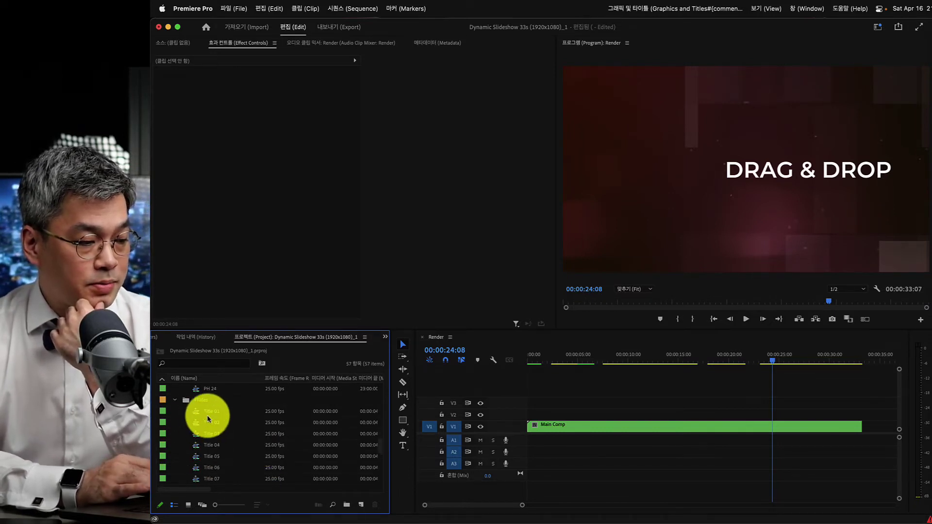
left_click(208, 414)
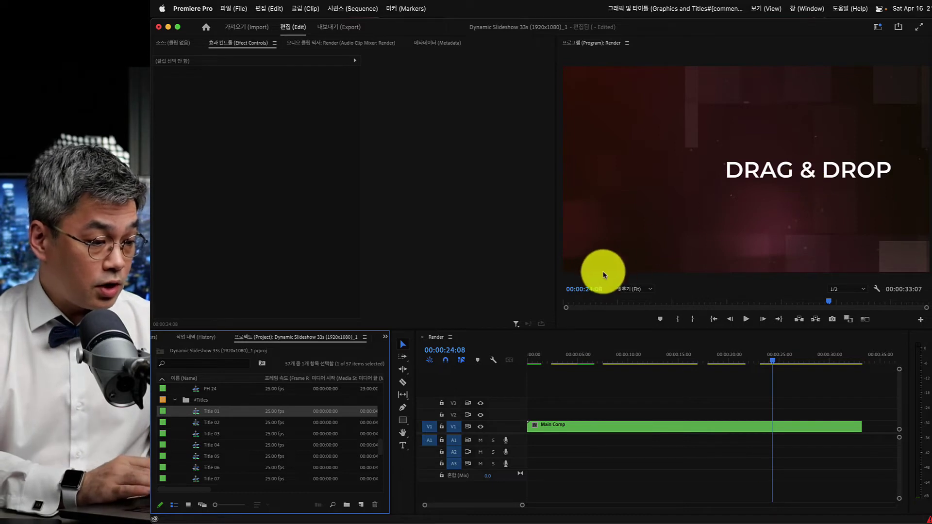
left_click(211, 423)
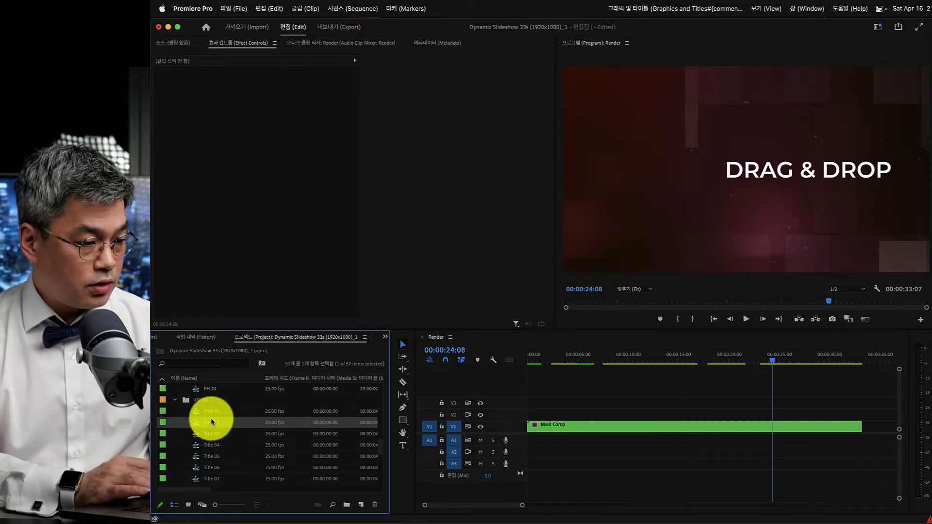
Step: Open the Title 01 sequence and replace its VIDEOHIVE text with "유튜브영상콘텐츠편집"
double_click(213, 412)
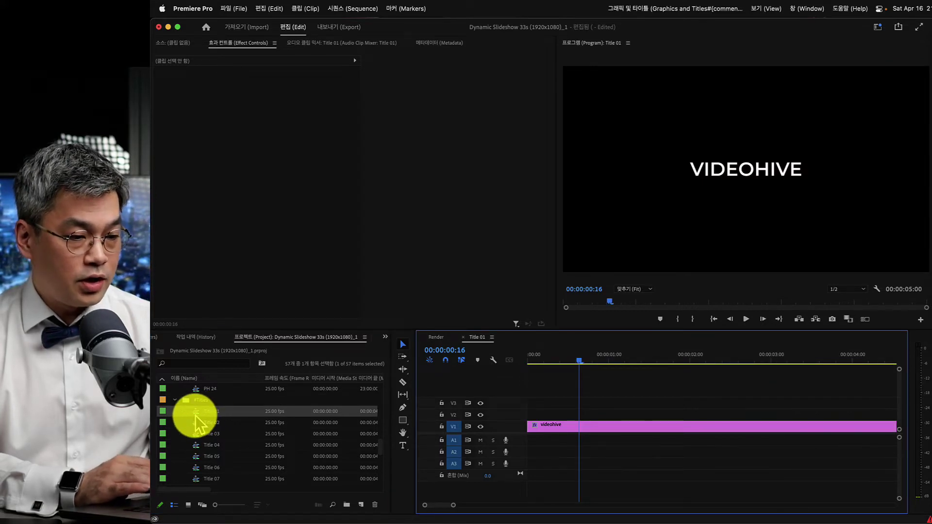
left_click(746, 169)
key("t")
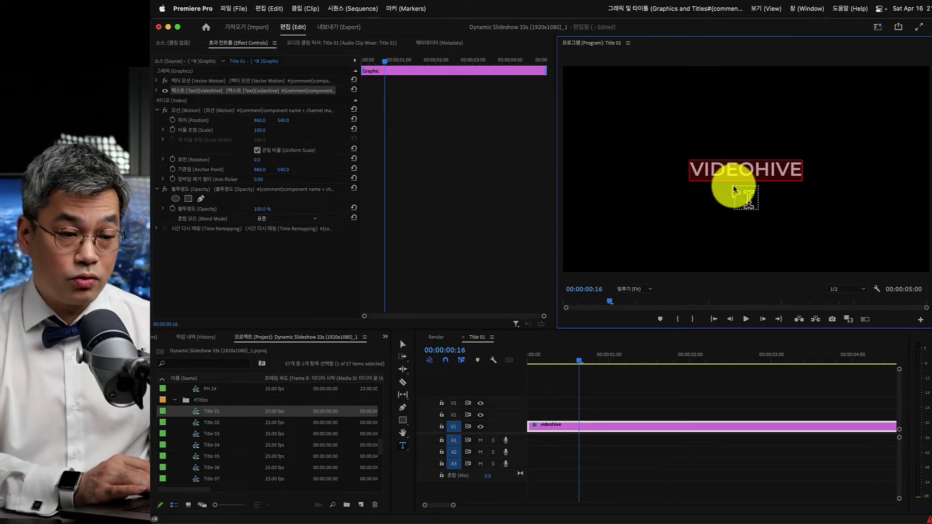
left_click(738, 170)
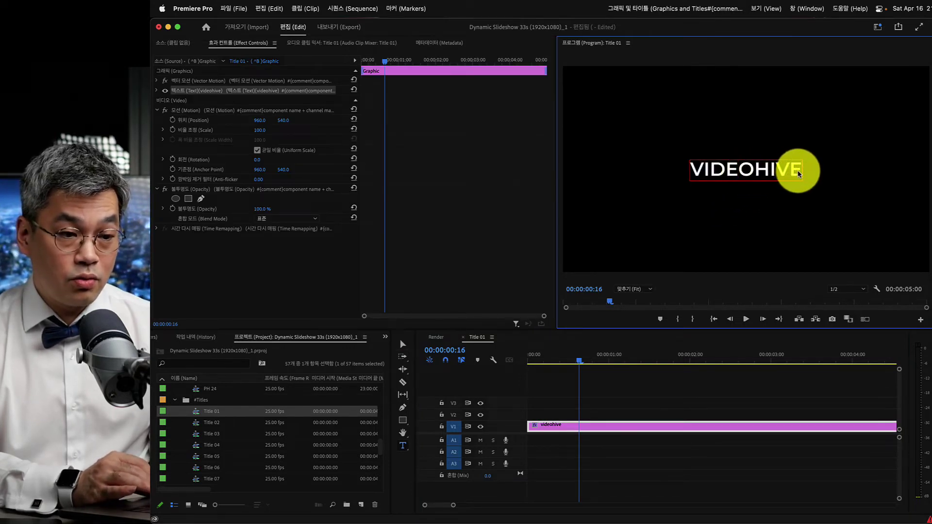
left_click_drag(798, 174, 693, 175)
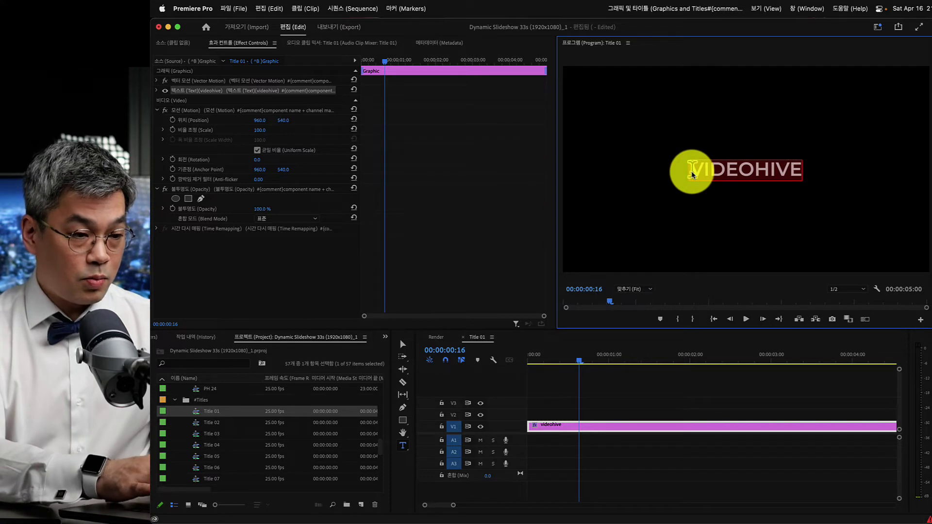
type("YOU")
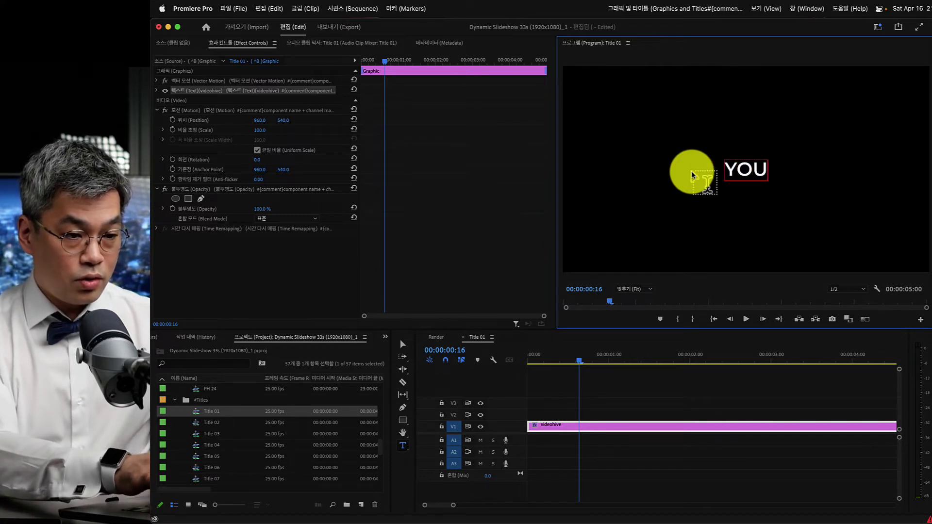
key("BackSpace")
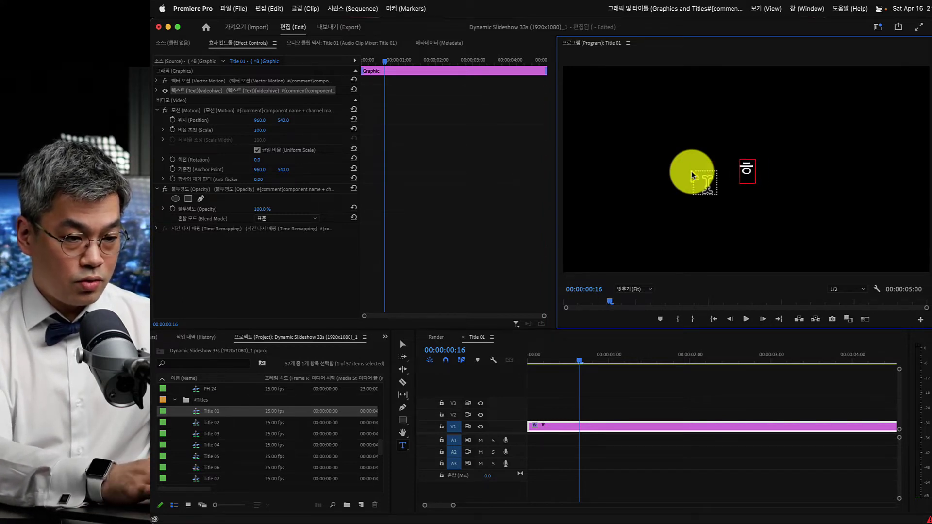
type("유튜브")
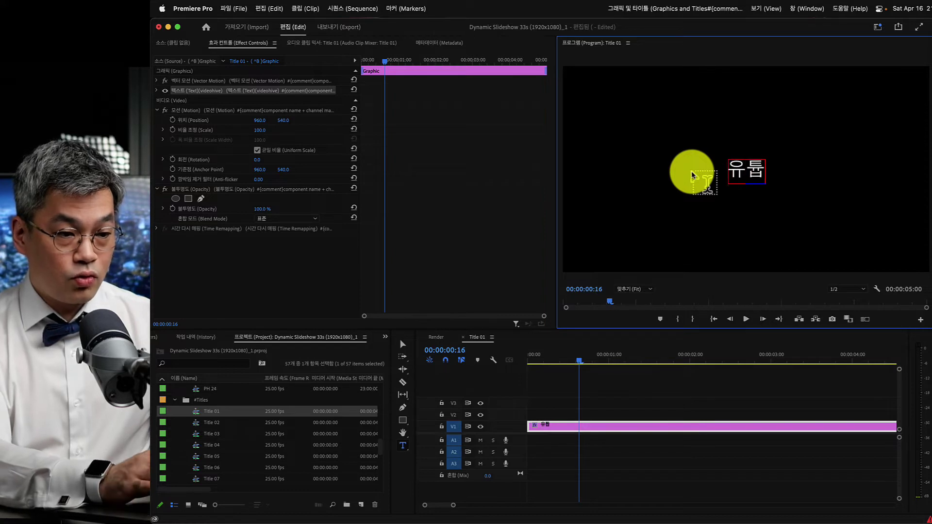
type("영상코테")
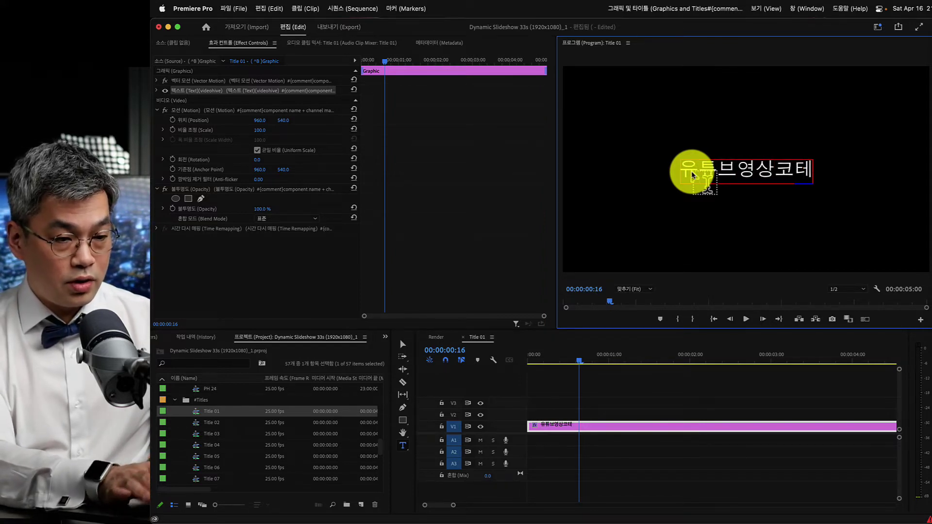
key("BackSpace")
type("ㄴ텐츠퍼")
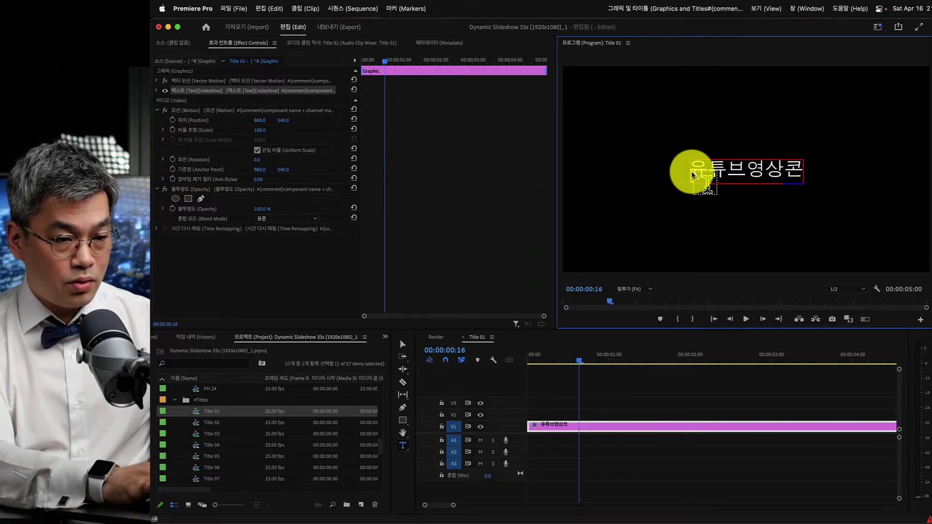
type("ㄴ집")
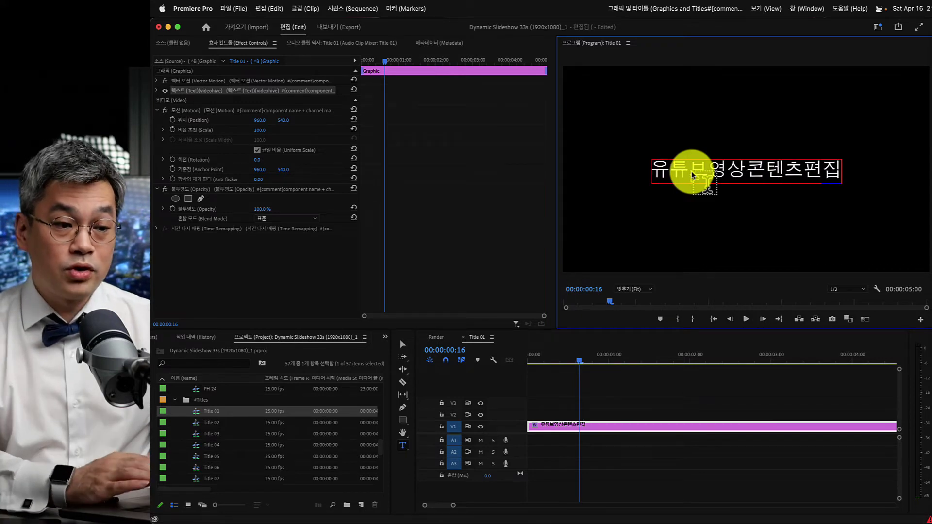
left_click(409, 350)
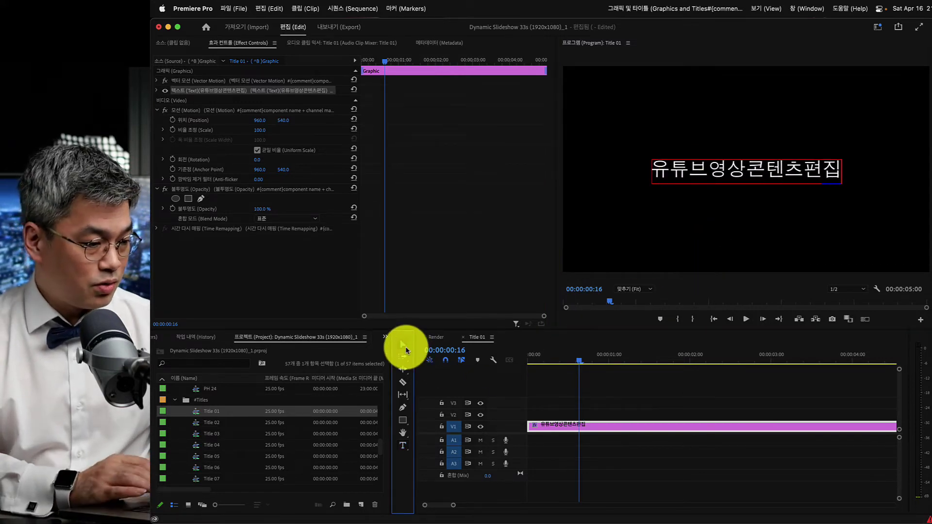
Step: Open the Title 02 sequence and replace its PRESENTS text with "제공"
left_click(207, 425)
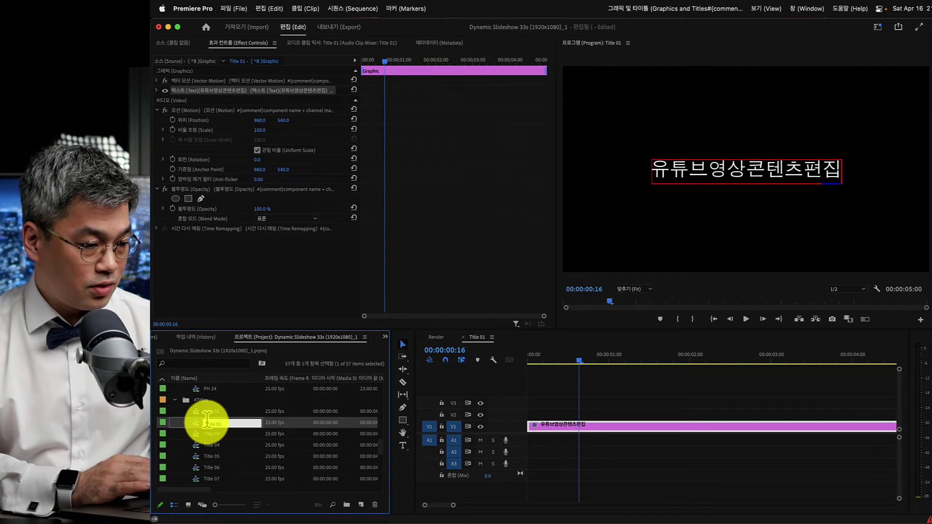
double_click(196, 426)
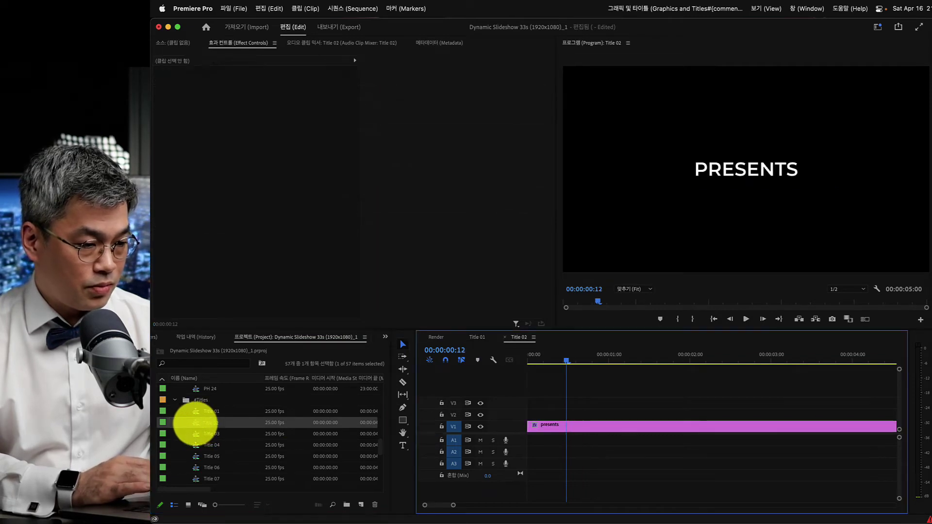
left_click(760, 168)
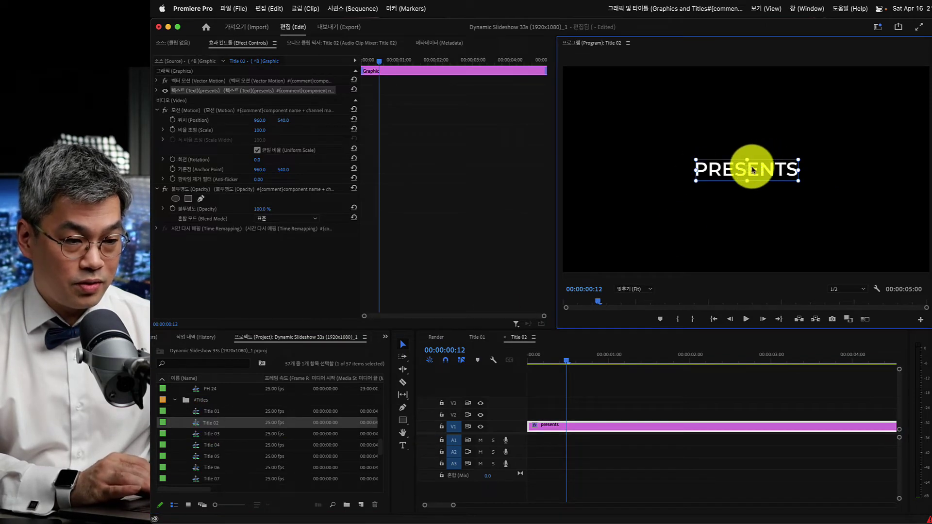
double_click(752, 169)
left_click(751, 169)
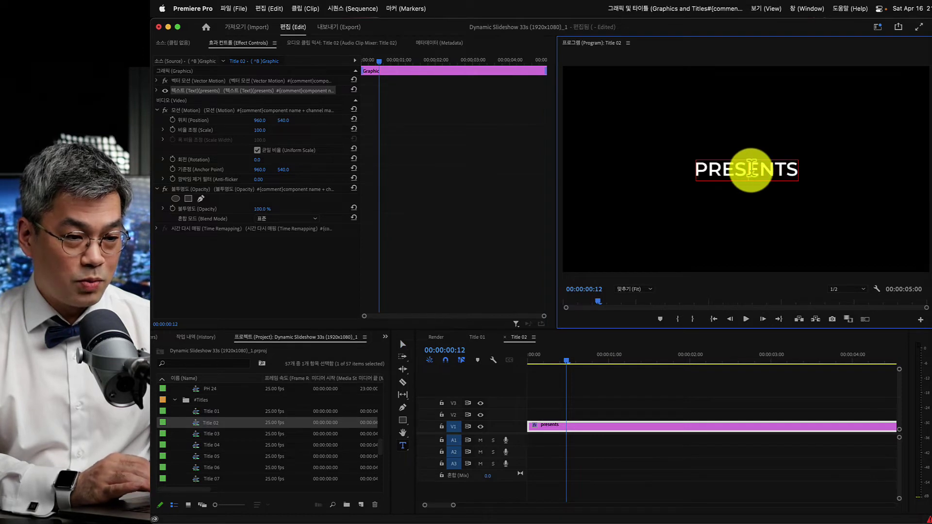
key("super+a")
key("BackSpace")
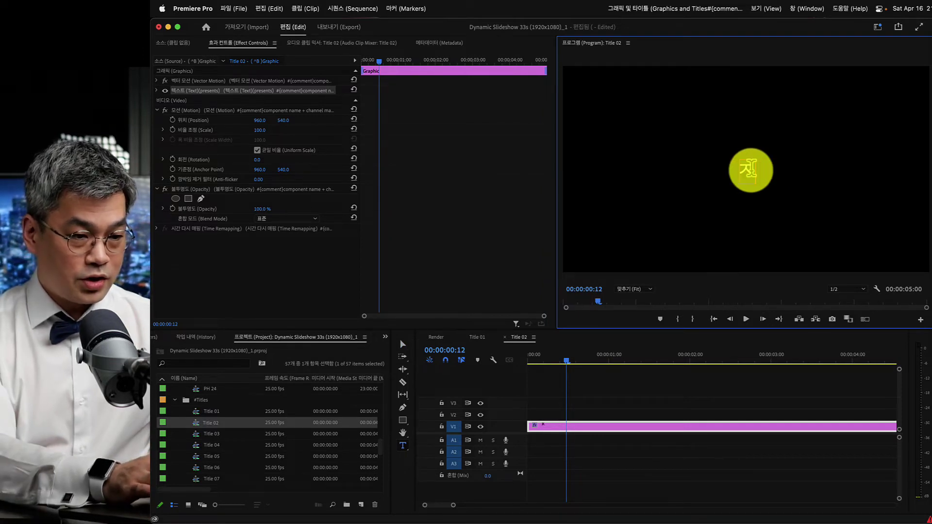
type("제공")
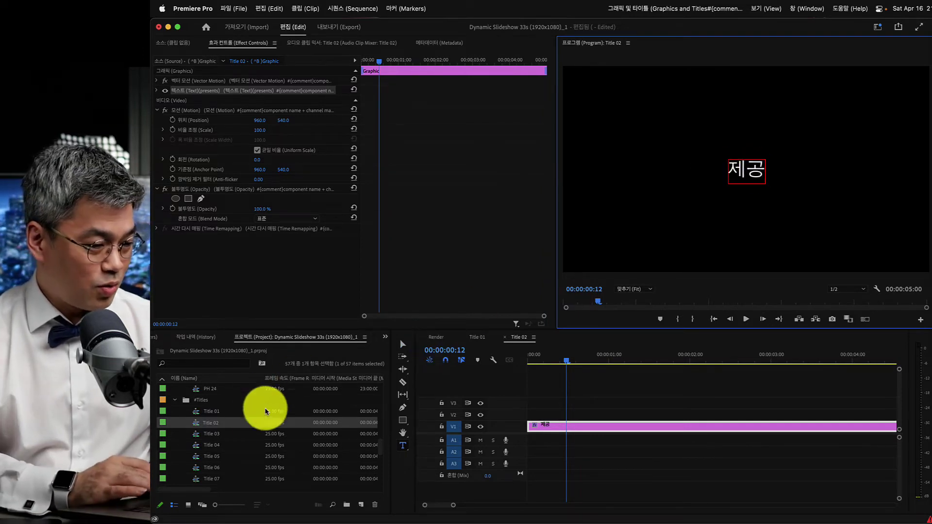
Step: Open the Title 03 sequence and replace its BRAND NEW text with "프리미어 슬라이드 템플릿"
double_click(196, 434)
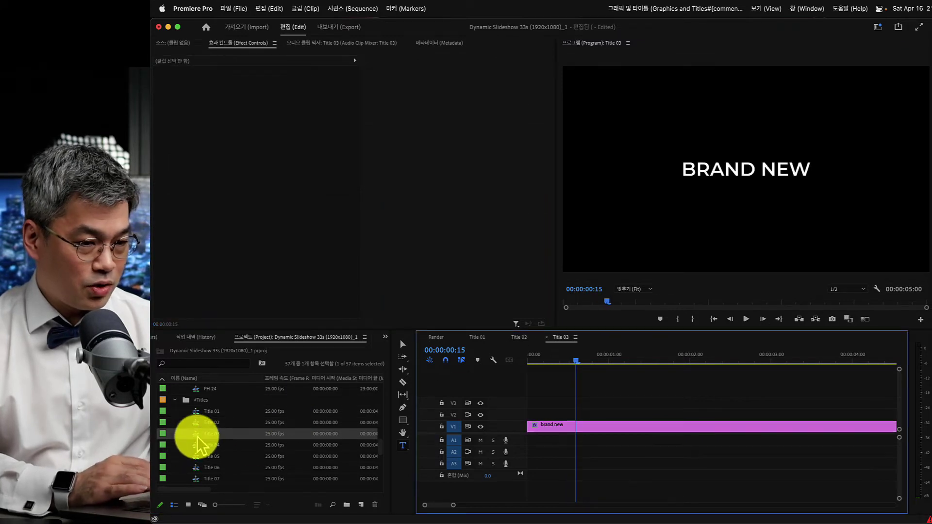
left_click(745, 174)
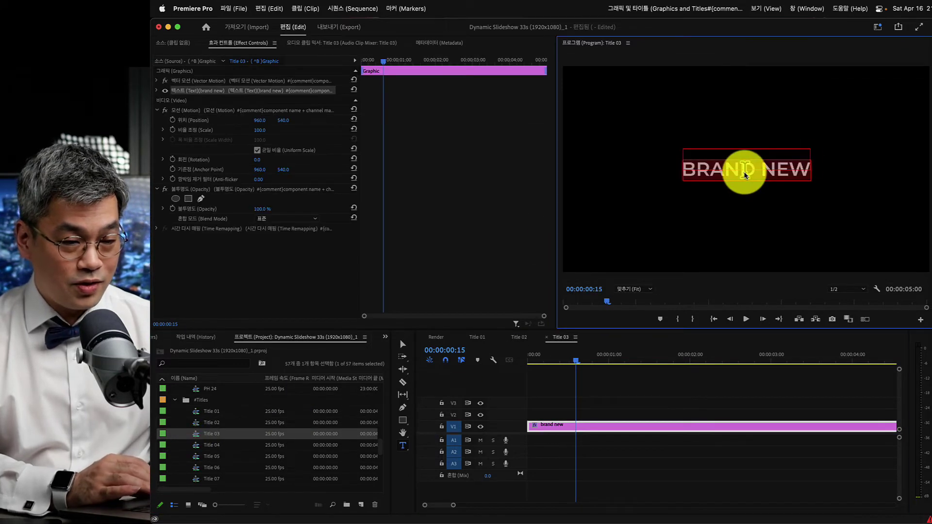
left_click(745, 175)
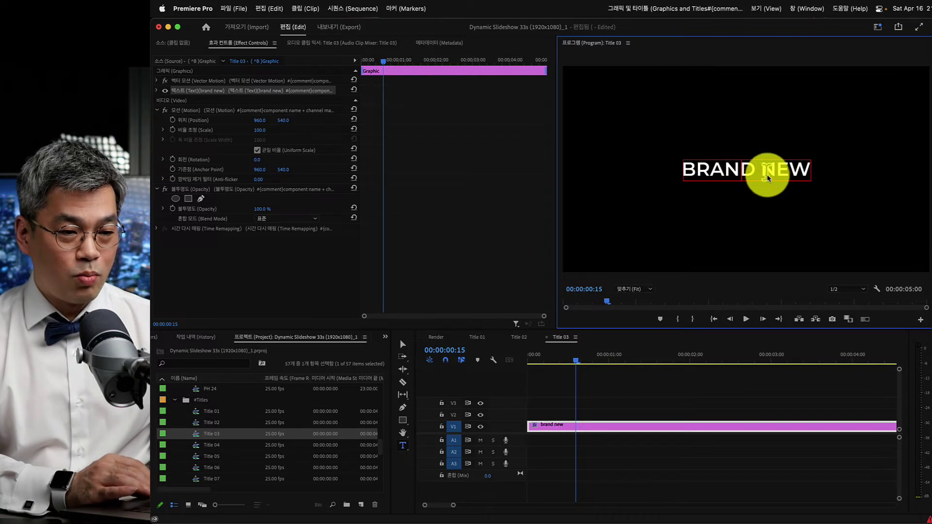
left_click(757, 171)
key("super+a")
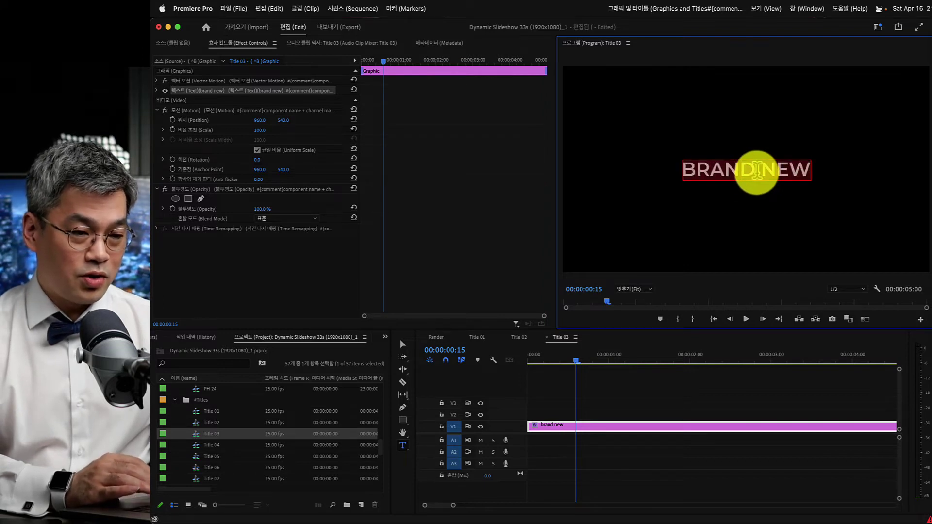
type("프")
type("리미어 스")
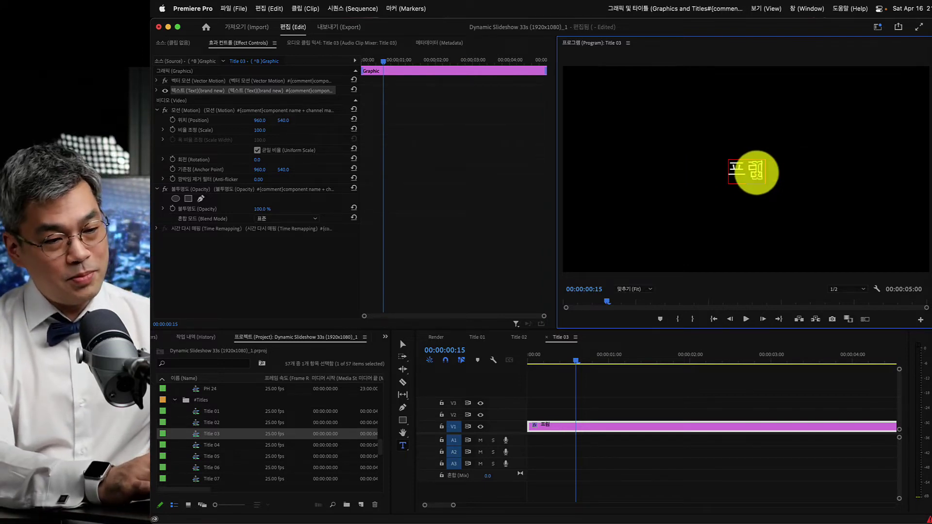
type("라이")
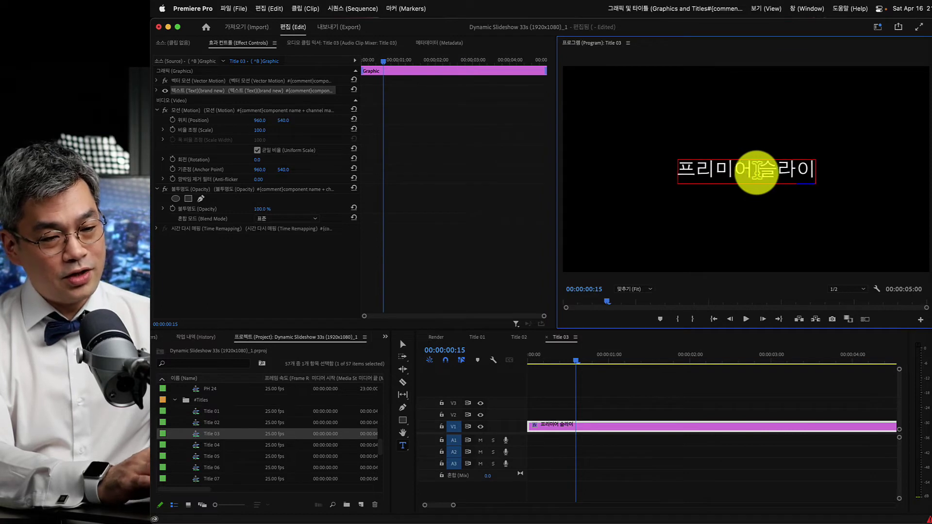
type("드 템프ㄹ릿")
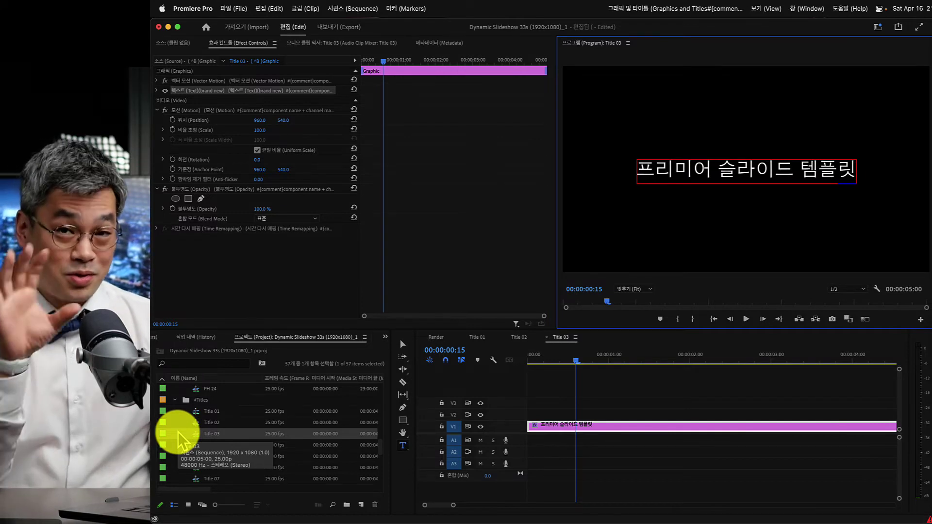
left_click(219, 436)
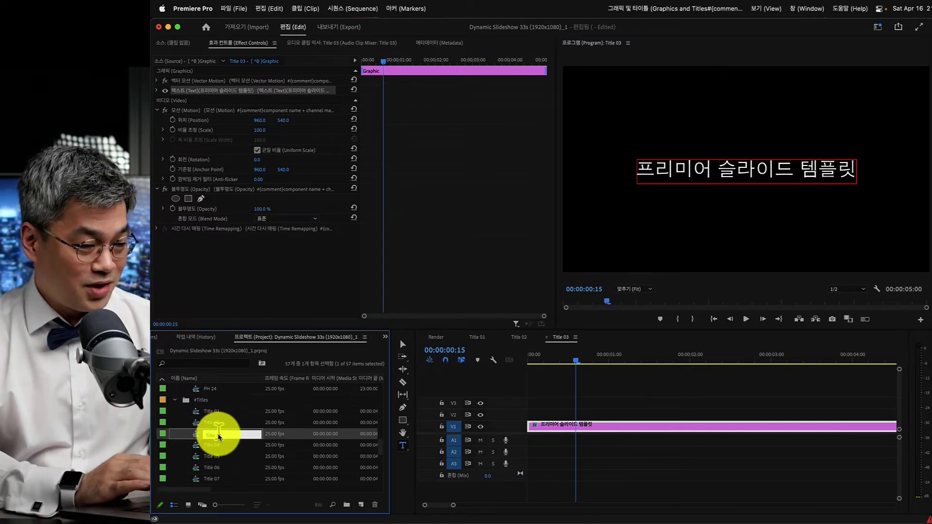
left_click(195, 434)
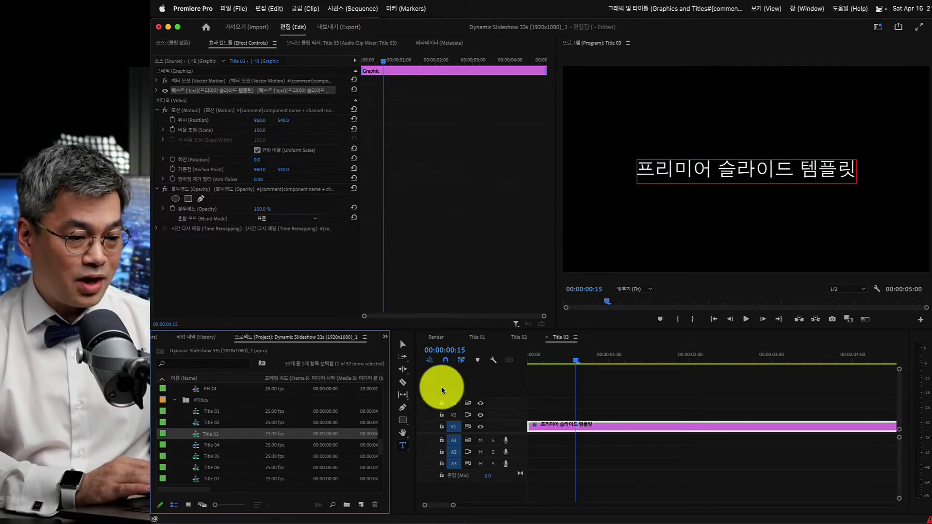
Step: Close the Title 03, Title 02 and Title 01 sequences and collapse the #Titles bin
left_click(547, 338)
left_click(504, 338)
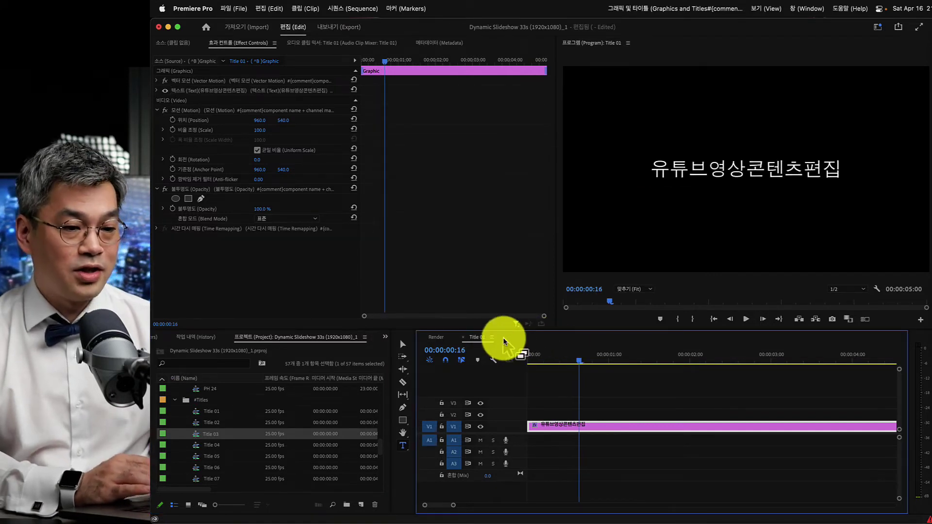
left_click(463, 338)
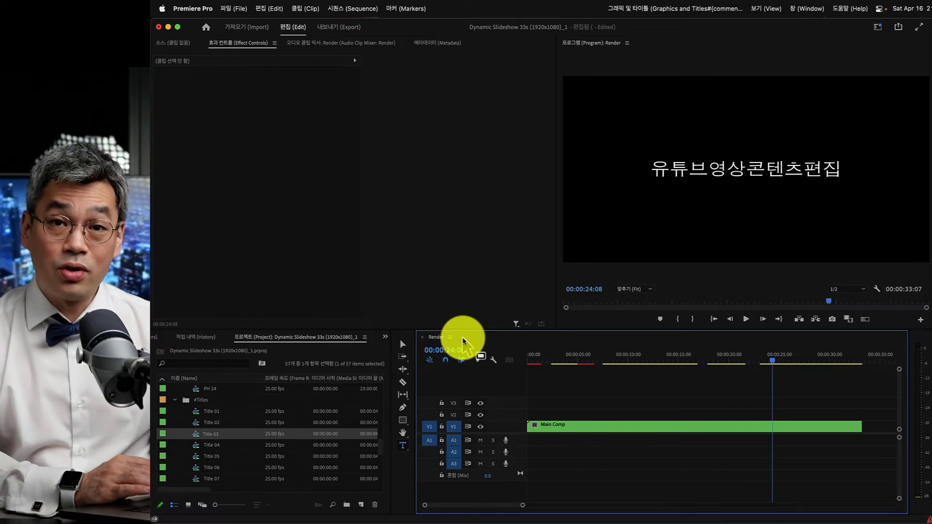
left_click(175, 399)
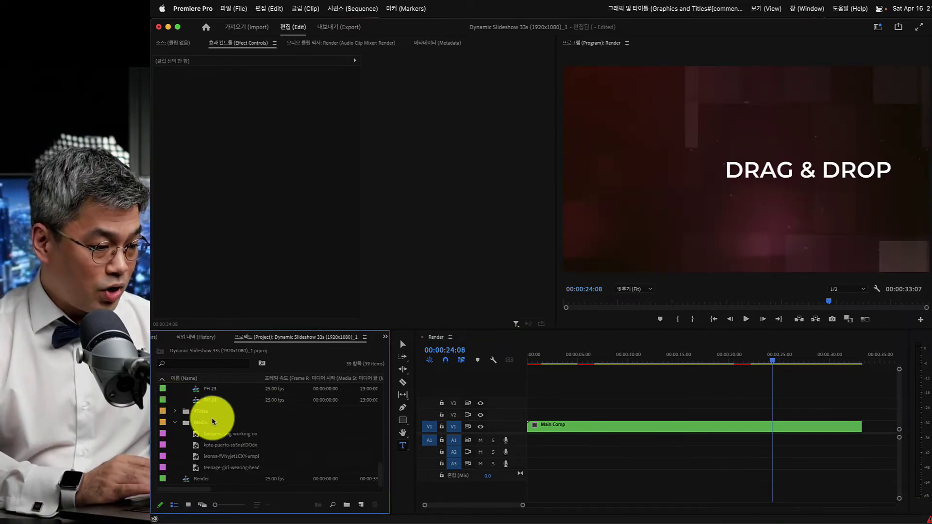
Step: Open the PH 01 placeholder sequence and place the business-pug-working-on-laptop image from the Media bin at the start of track V1
scroll(212, 421, "up", 10)
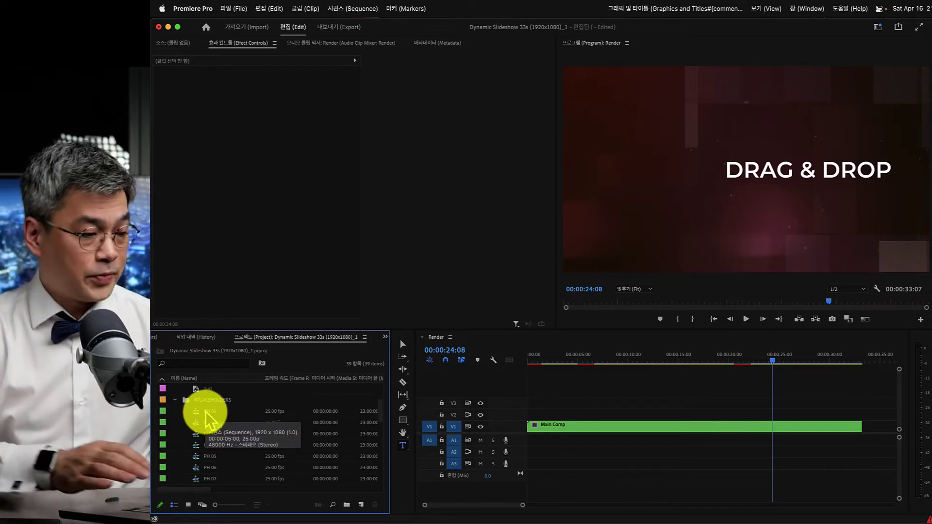
double_click(205, 412)
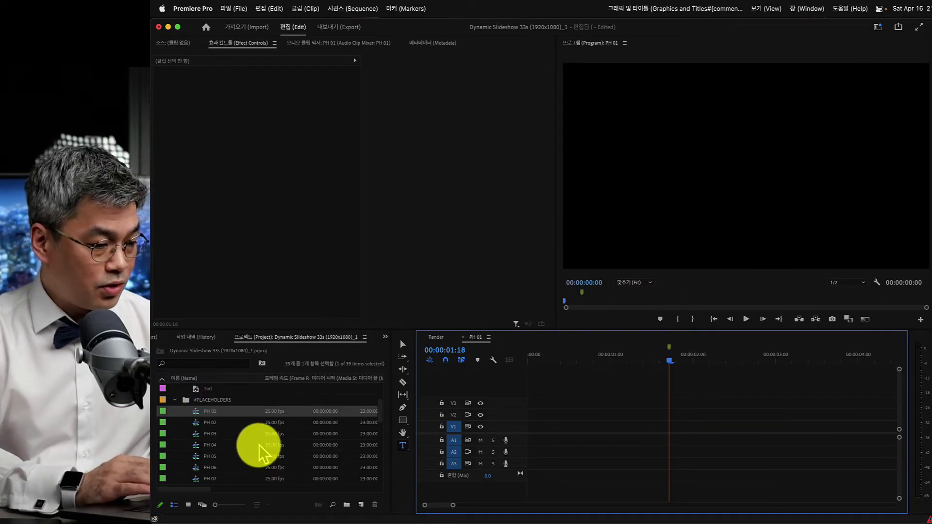
scroll(240, 446, "down", 2)
scroll(240, 444, "down", 6)
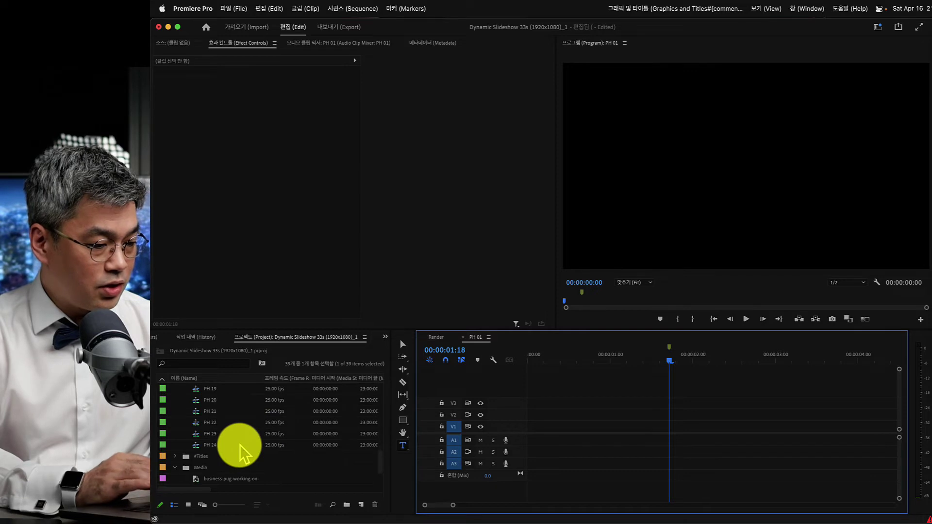
scroll(233, 468, "down", 2)
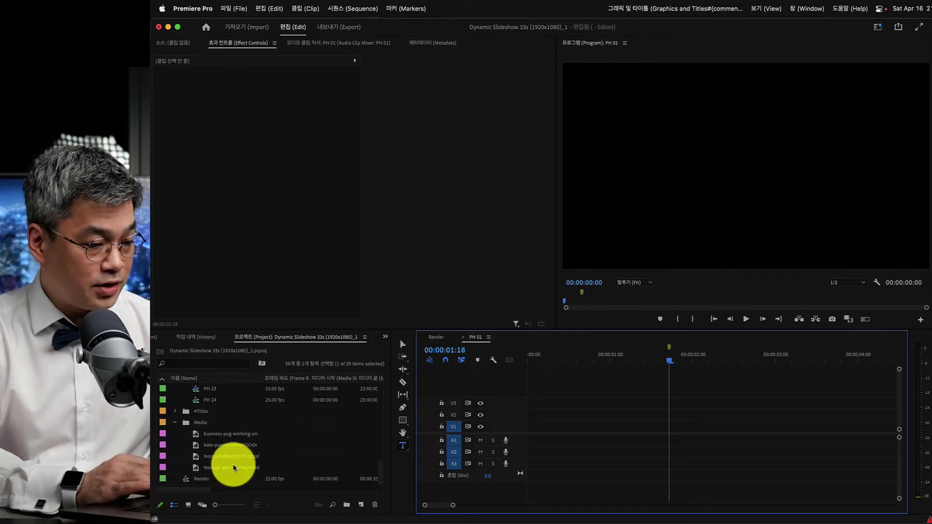
left_click(232, 436)
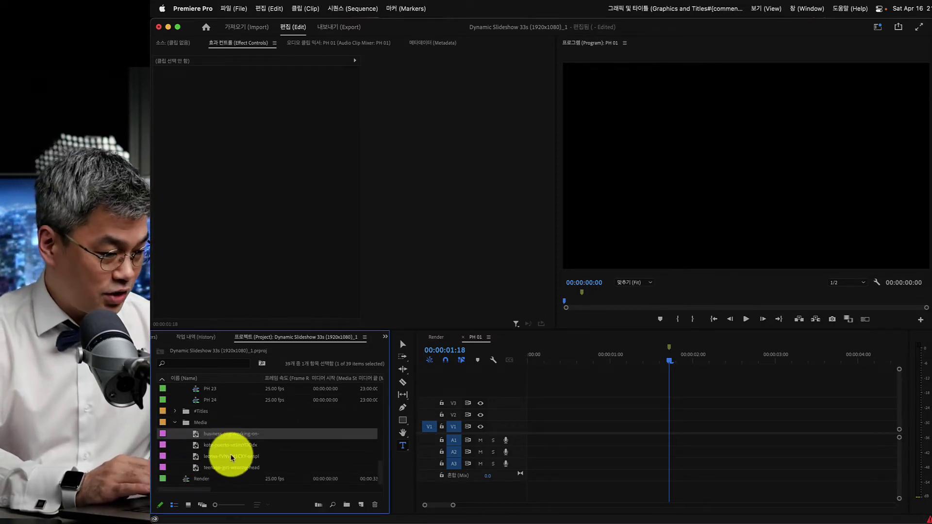
left_click_drag(216, 437, 533, 432)
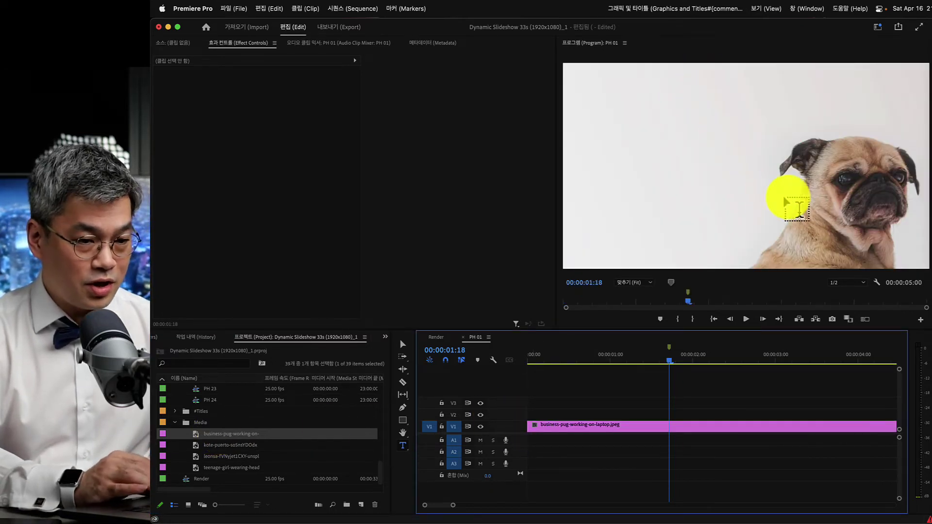
Step: Move the pug image upward in the PH 01 frame to a position of about 940, 205
key("v")
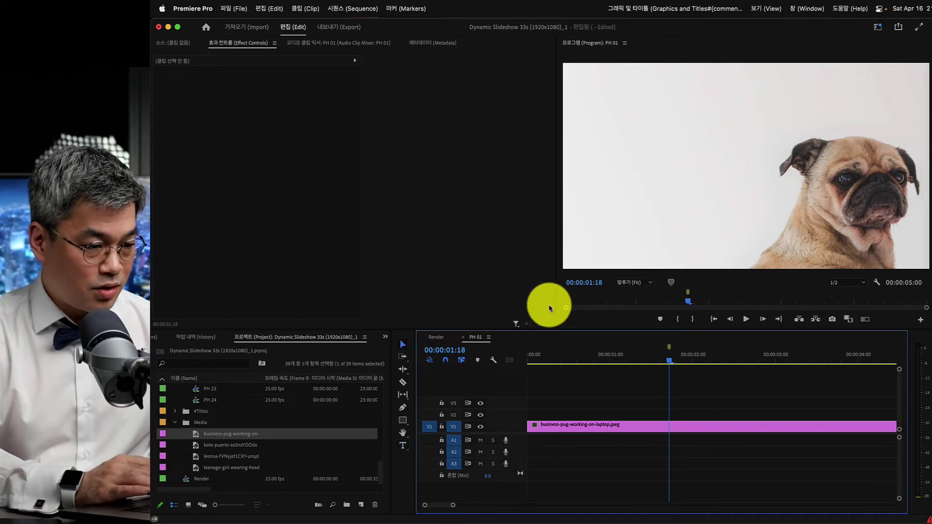
left_click(772, 204)
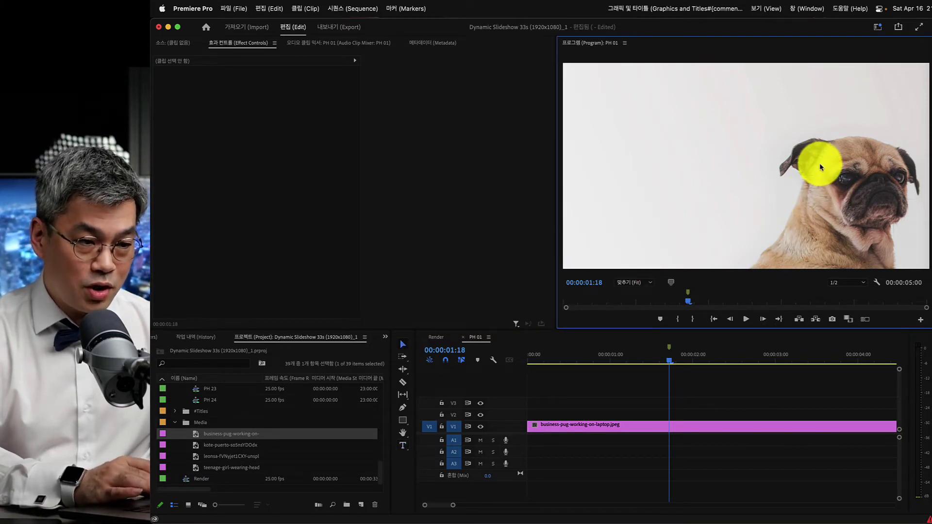
left_click(779, 204)
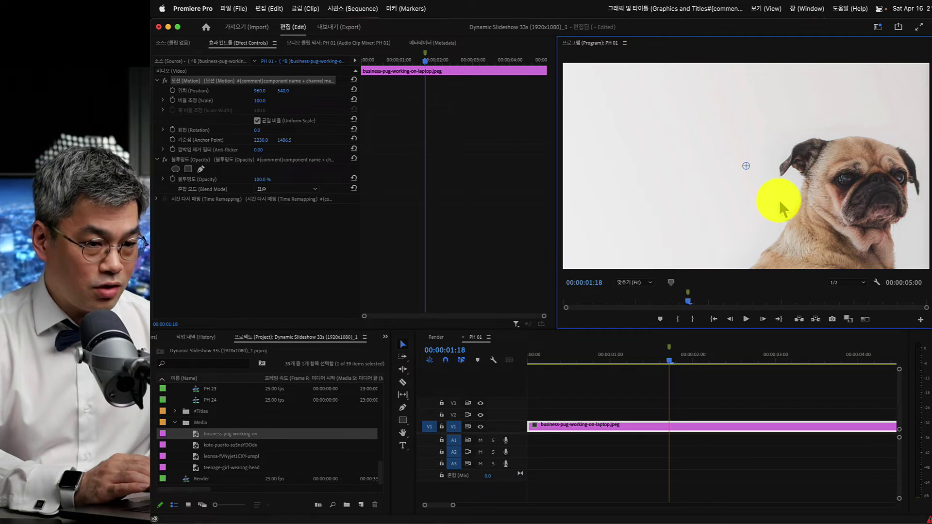
left_click_drag(784, 194, 790, 148)
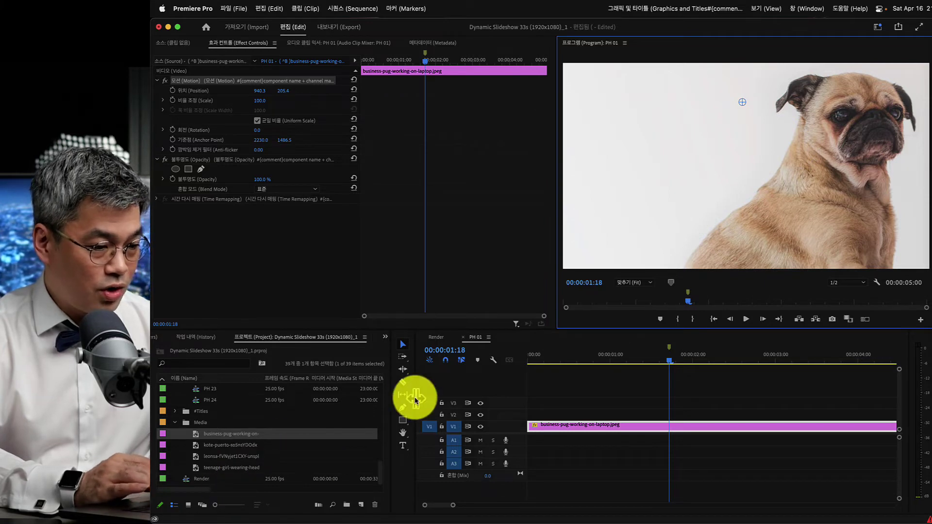
Step: Open the PH 02 placeholder sequence and place the second Media bin image, the grey-and-white kitten, at the start of track V1
scroll(290, 413, "up", 5)
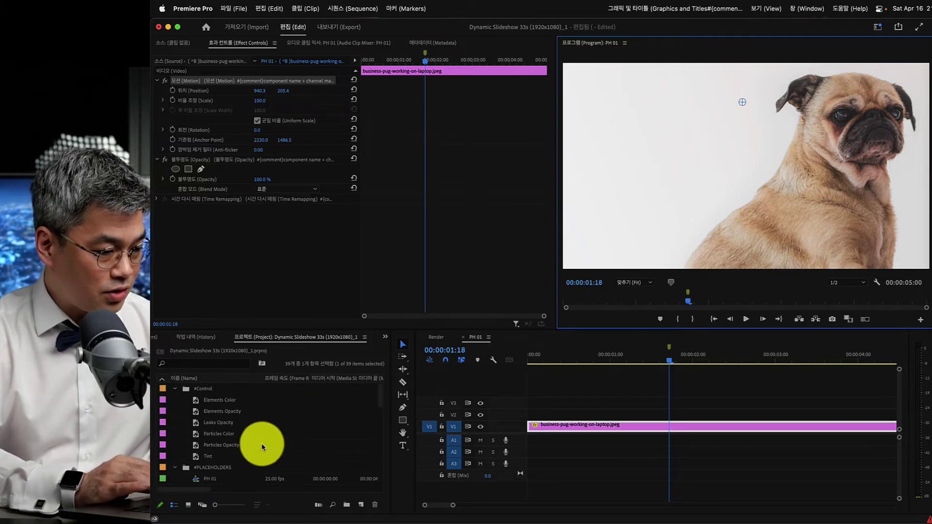
scroll(254, 449, "down", 2)
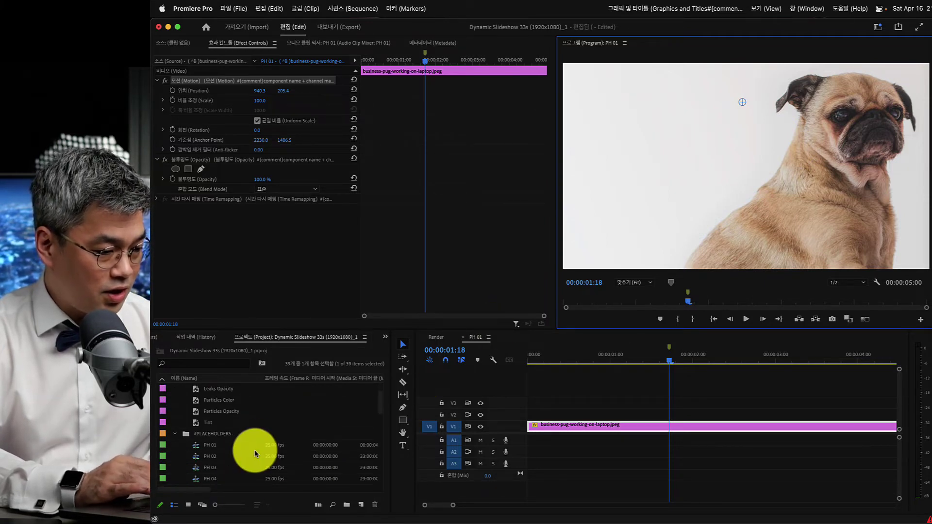
double_click(208, 458)
scroll(273, 442, "down", 3)
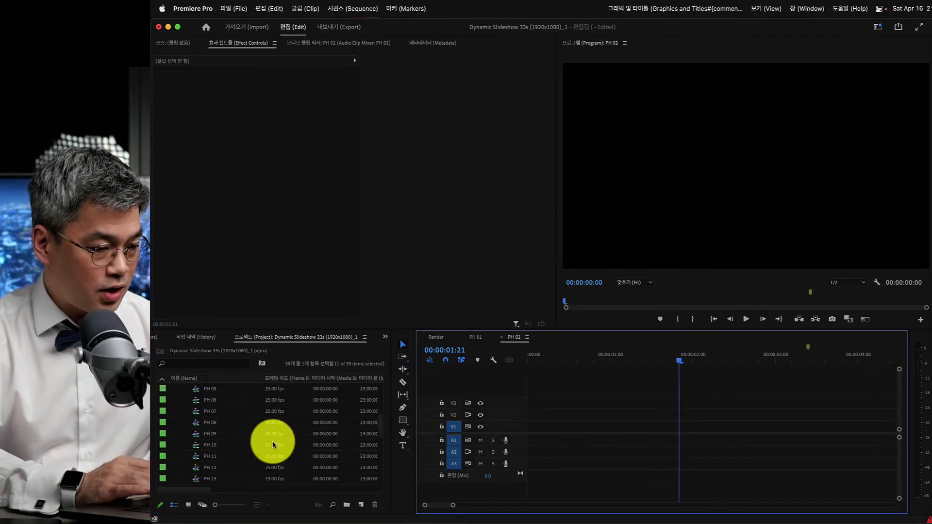
scroll(272, 441, "down", 8)
left_click(240, 447)
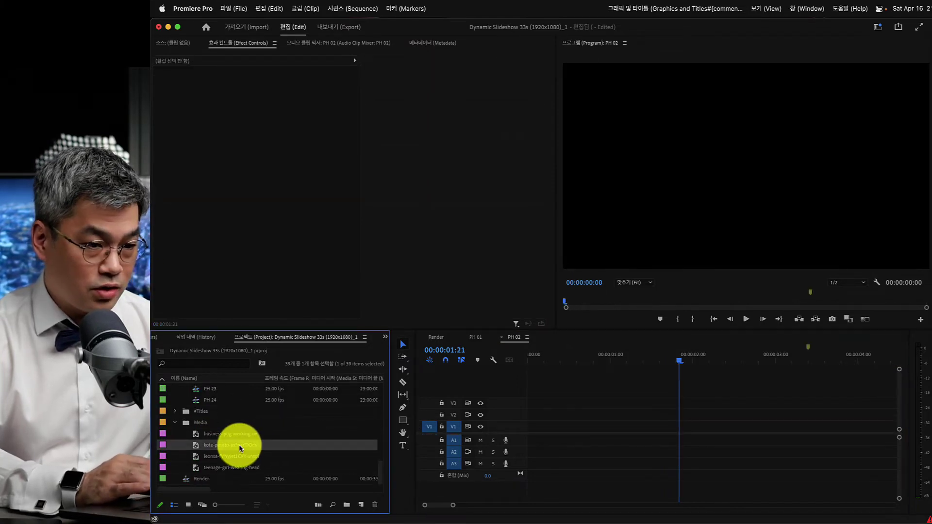
double_click(204, 447)
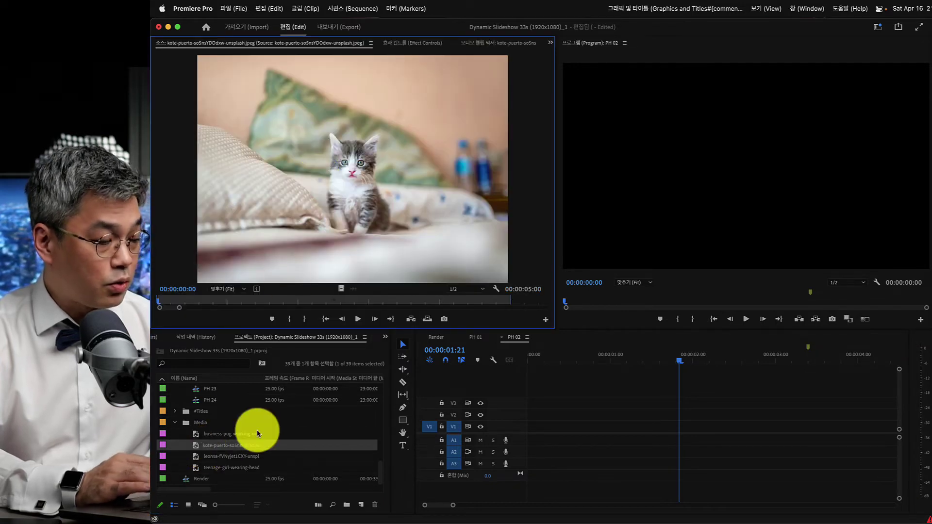
left_click(228, 447)
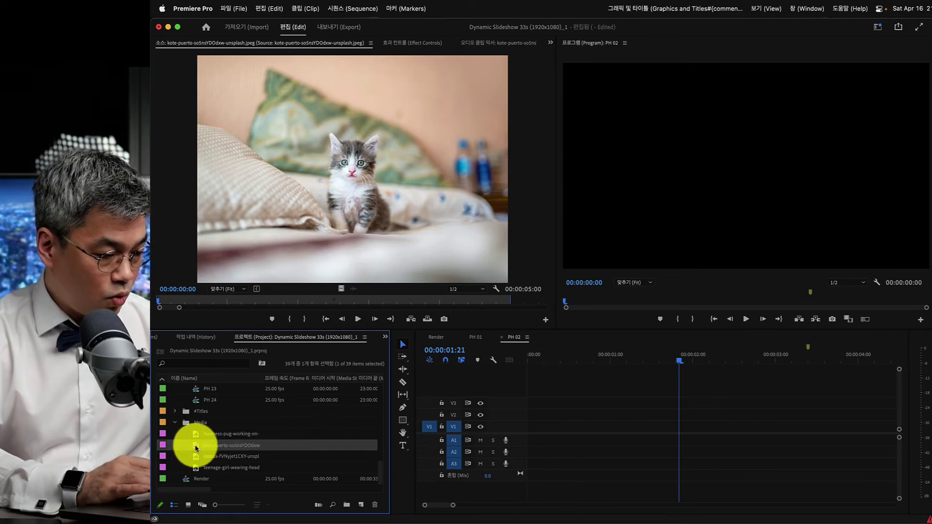
left_click_drag(193, 448, 532, 426)
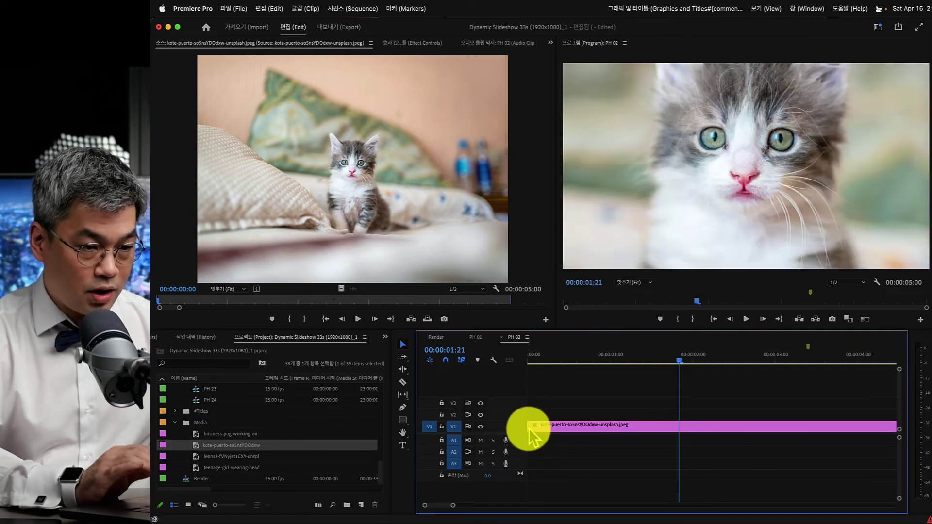
Step: Set the scale of the kitten image in PH 02 to 46
left_click(677, 174)
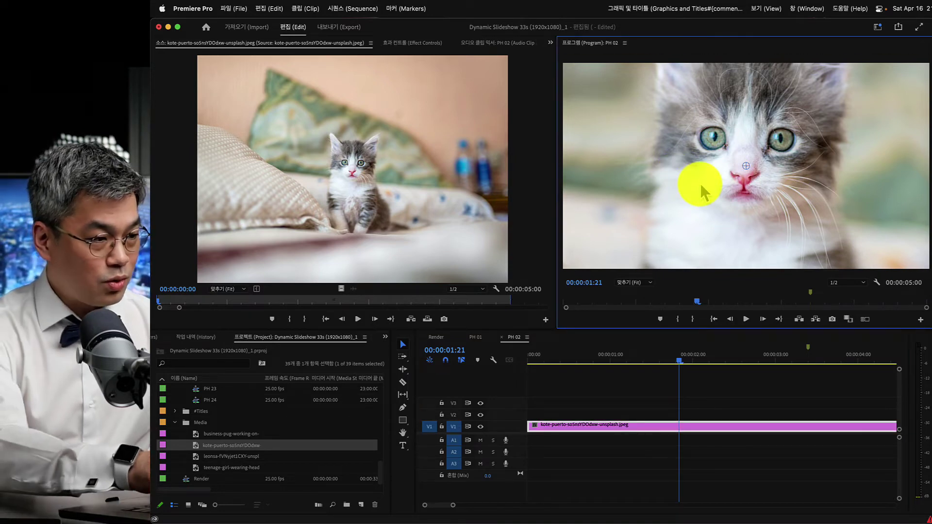
key("shift+7")
key("shift+5")
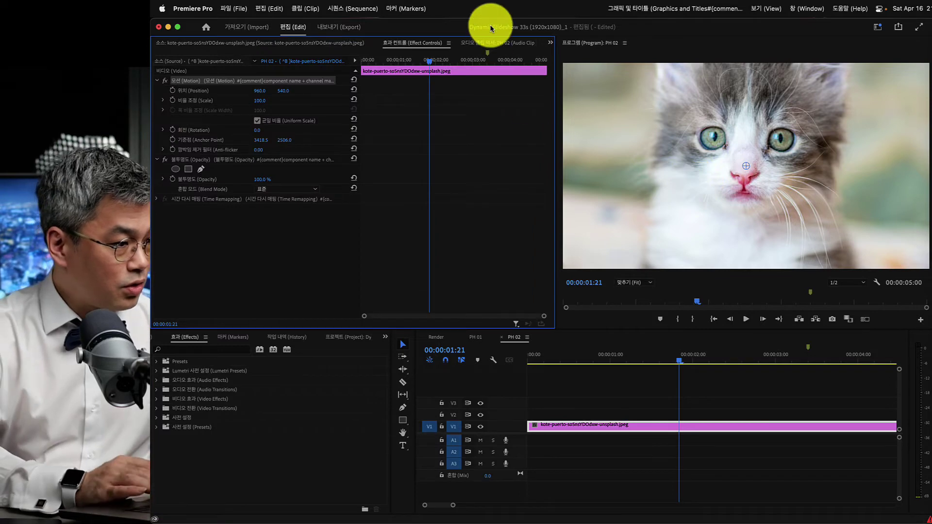
left_click(261, 101)
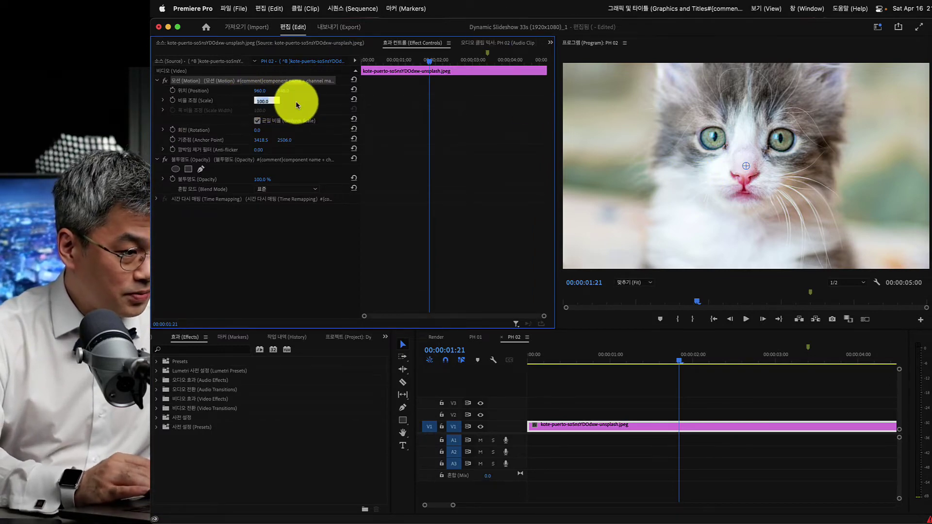
key("Return")
left_click_drag(266, 105, 267, 104)
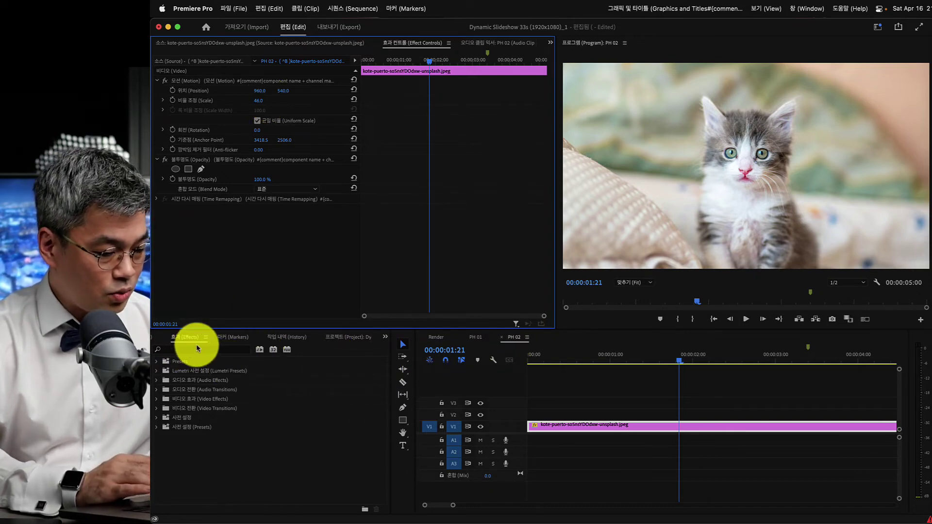
Step: Open the PH 03 placeholder sequence and place the leonsa image from the Media bin at the start of track V1
key("shift+1")
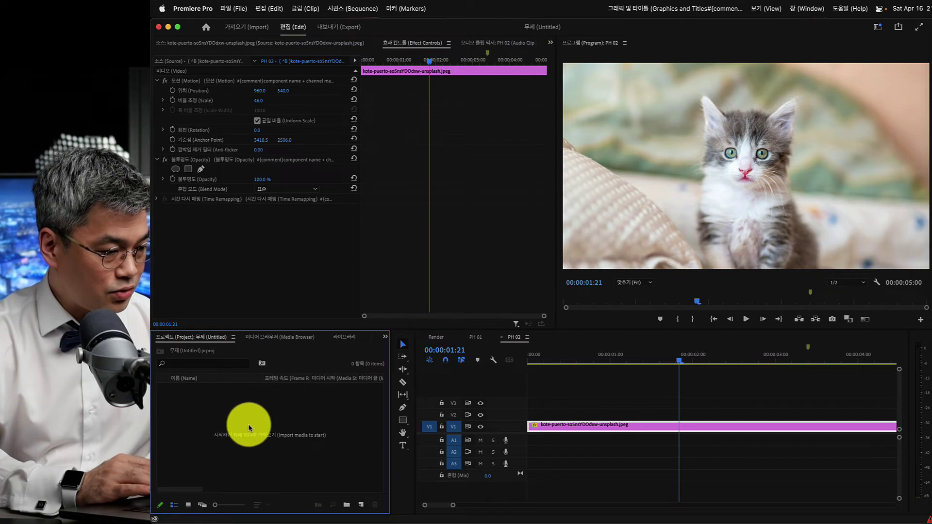
left_click(386, 336)
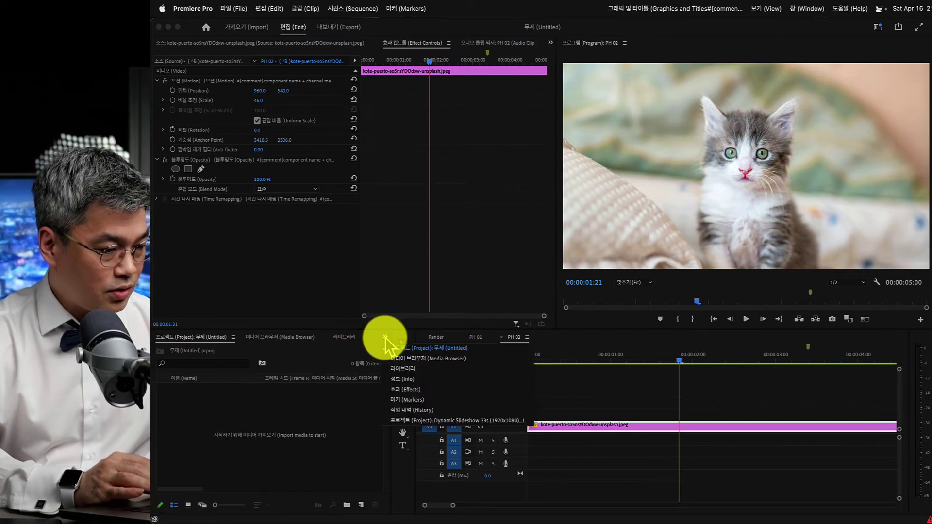
left_click(406, 422)
left_click(233, 457)
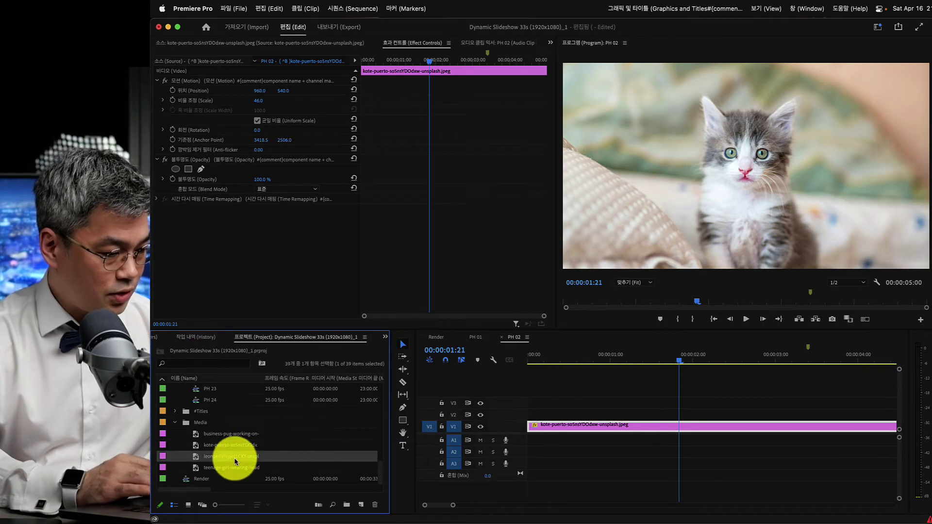
scroll(250, 423, "up", 10)
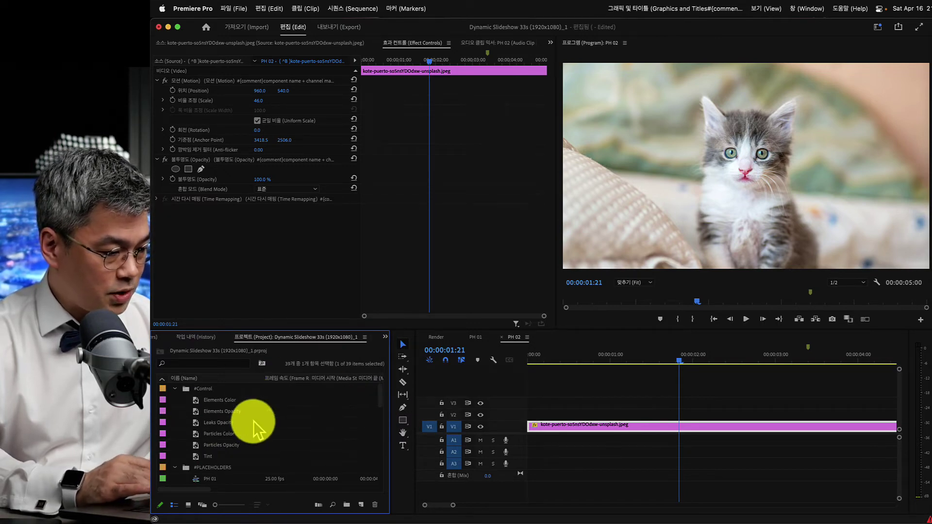
scroll(254, 421, "up", 3)
double_click(221, 433)
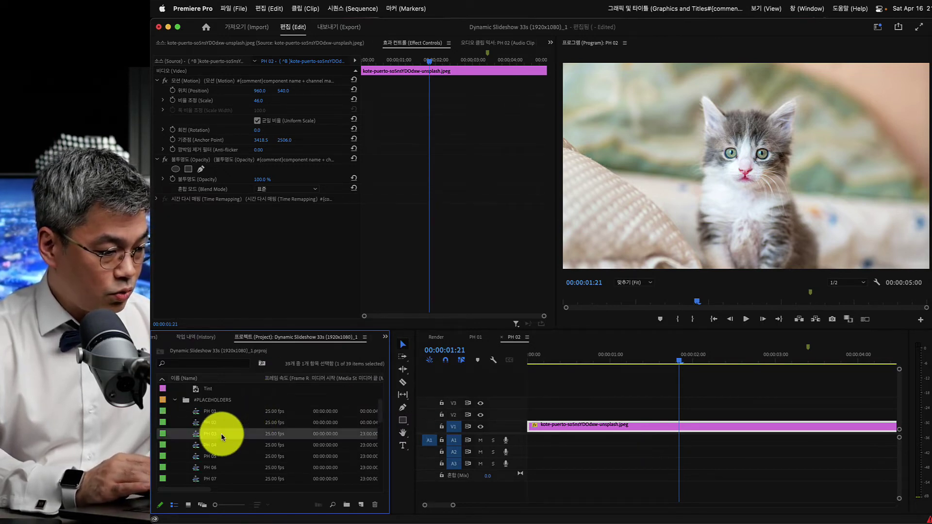
scroll(223, 433, "down", 13)
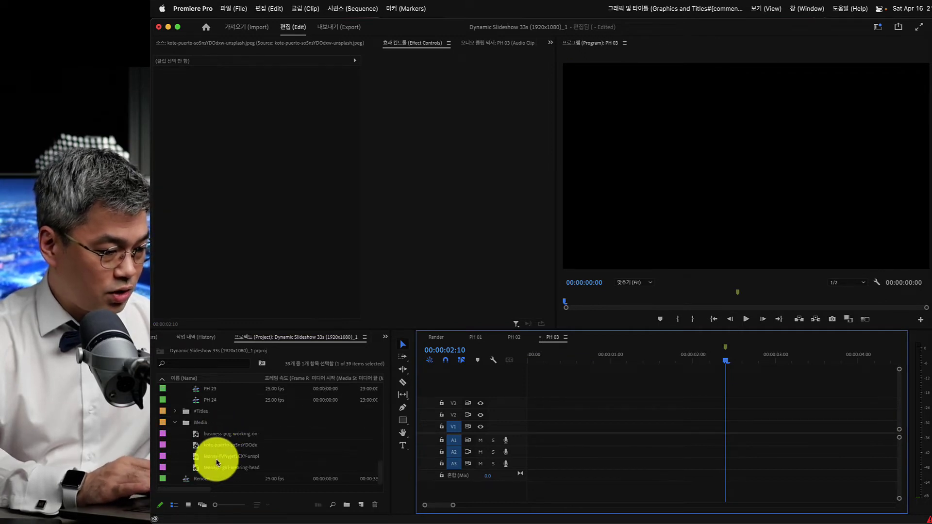
left_click_drag(214, 456, 522, 426)
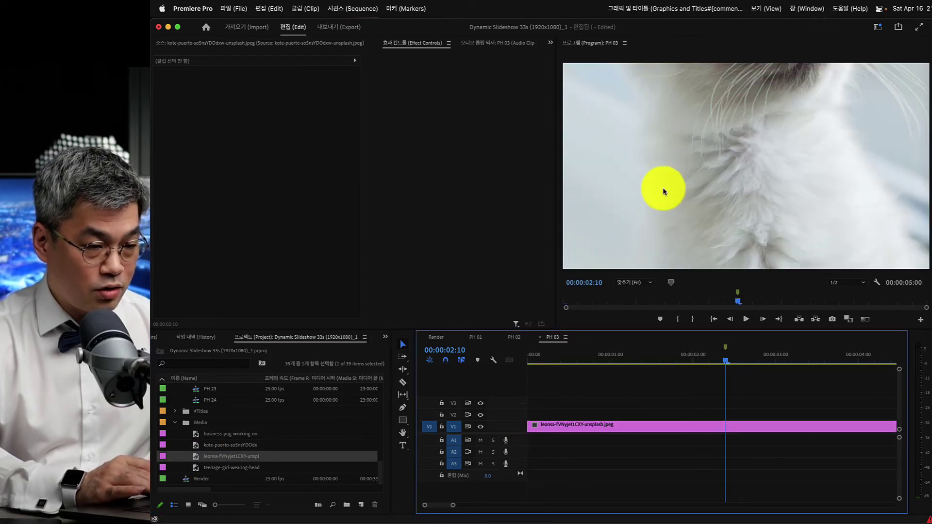
Step: Move the cat image down in the PH 03 frame to a position of about 1029, 1182 and return the playhead to the start
left_click(715, 129)
left_click_drag(746, 122, 752, 229)
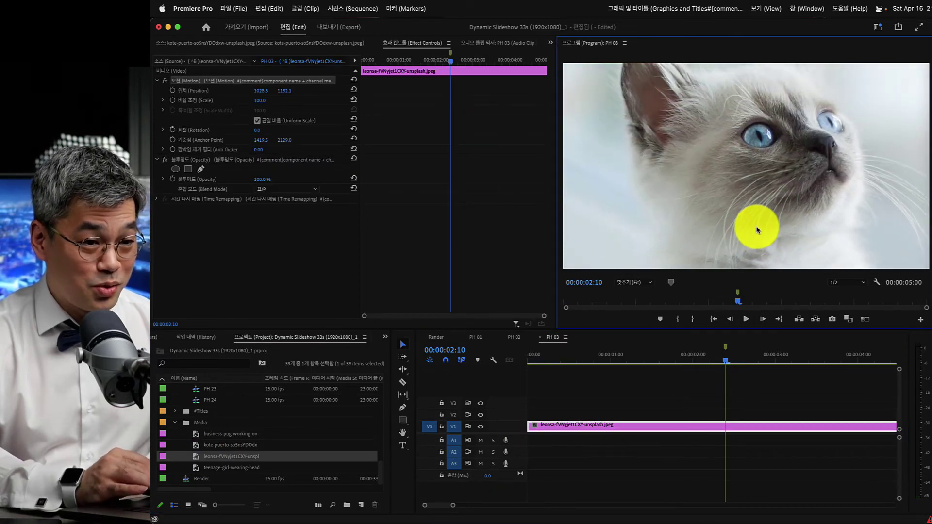
left_click(716, 361)
left_click_drag(658, 366, 495, 368)
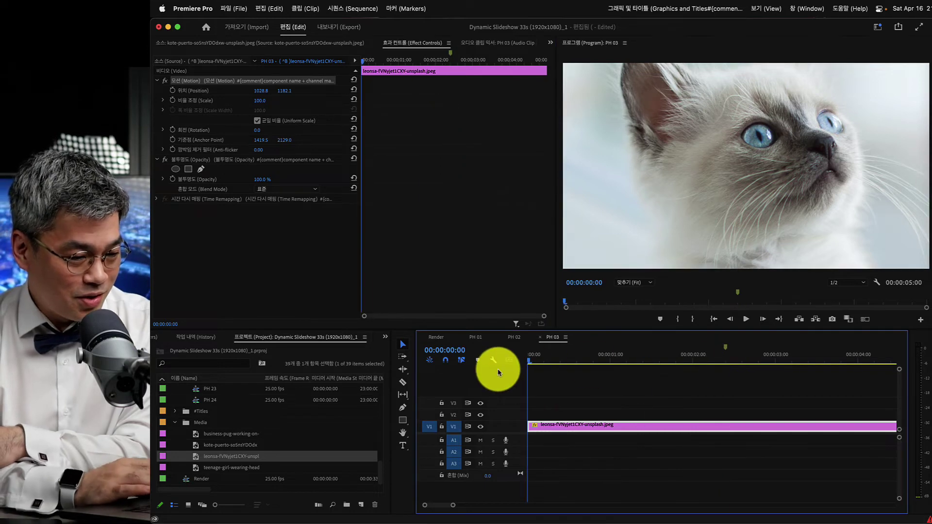
Step: Close the PH 03, PH 02 and PH 01 sequences, leaving the Render sequence open
left_click(539, 339)
left_click(501, 339)
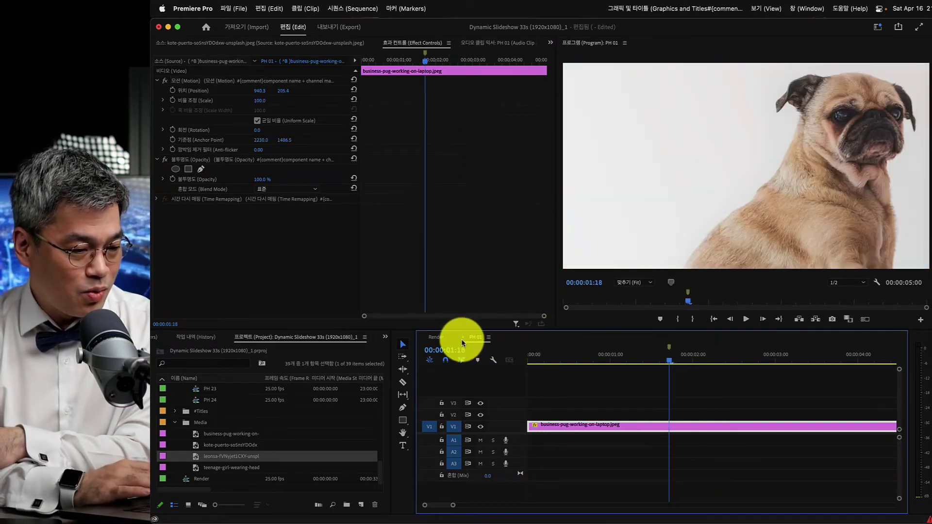
left_click(462, 339)
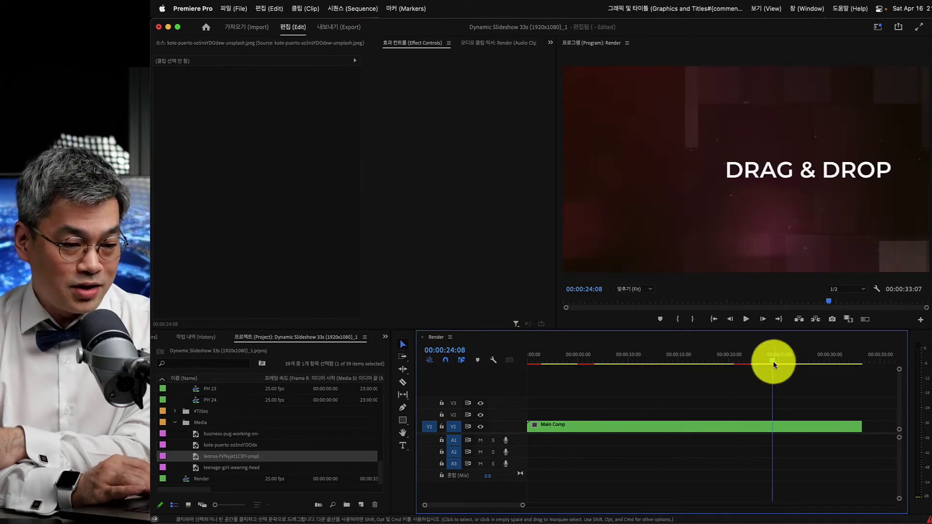
Step: Render the preview files of the Render sequence and play the slideshow from the start
left_click_drag(774, 365, 424, 369)
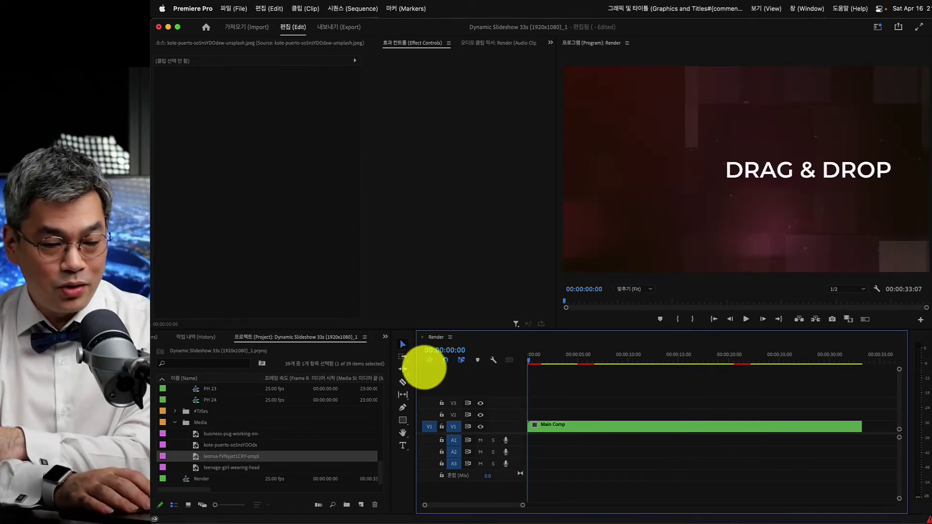
key("Return")
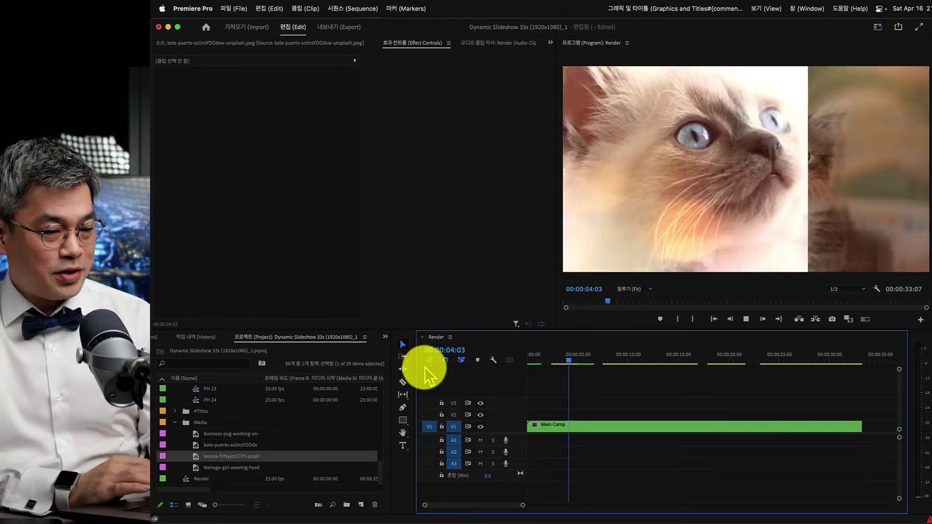
key("space")
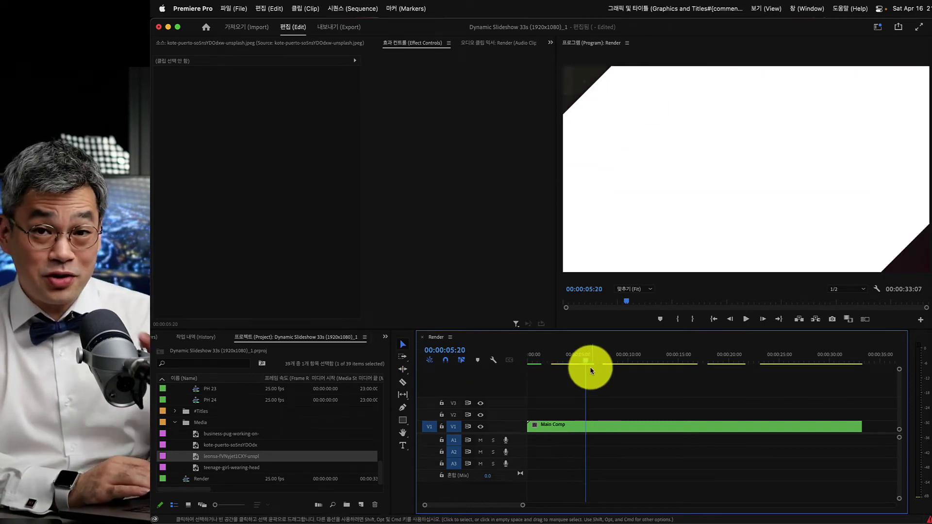
Step: Replay the rendered slideshow from the beginning to review the replaced titles and images
key("Home")
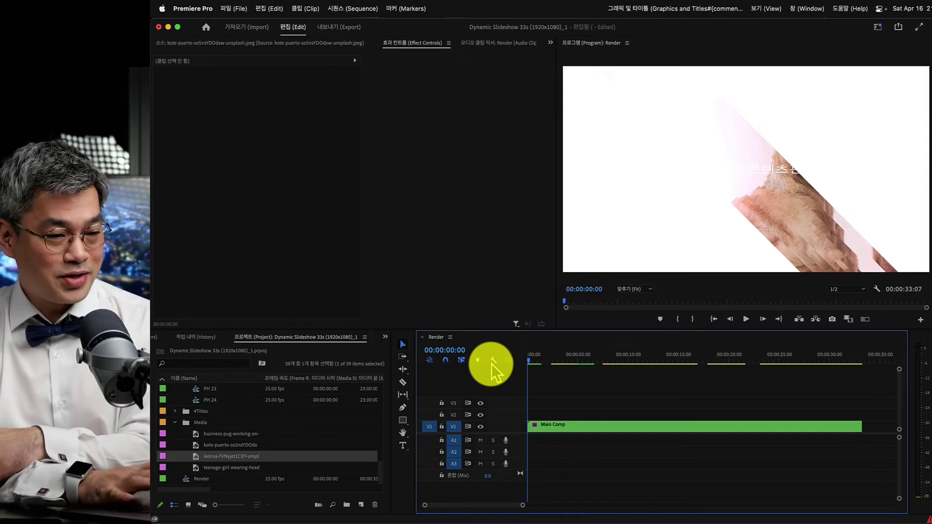
key("space")
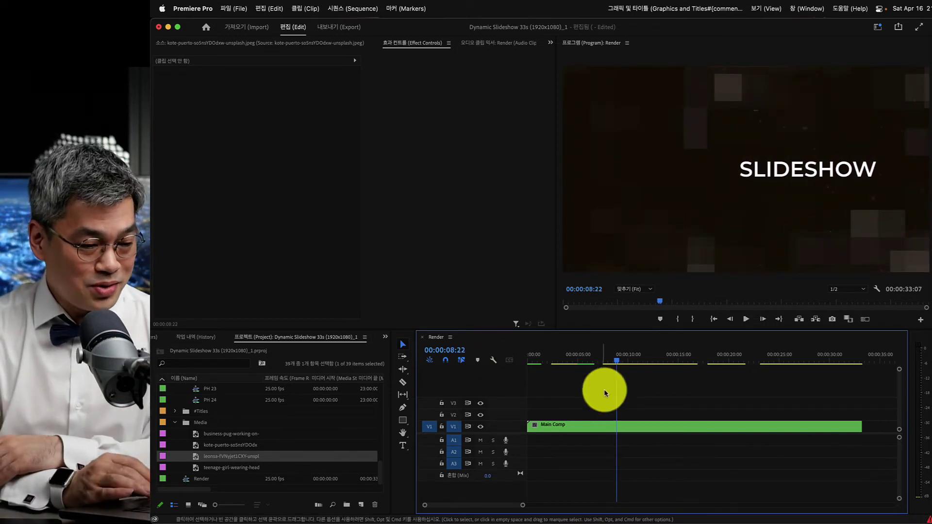
left_click(612, 362)
left_click_drag(613, 362, 489, 357)
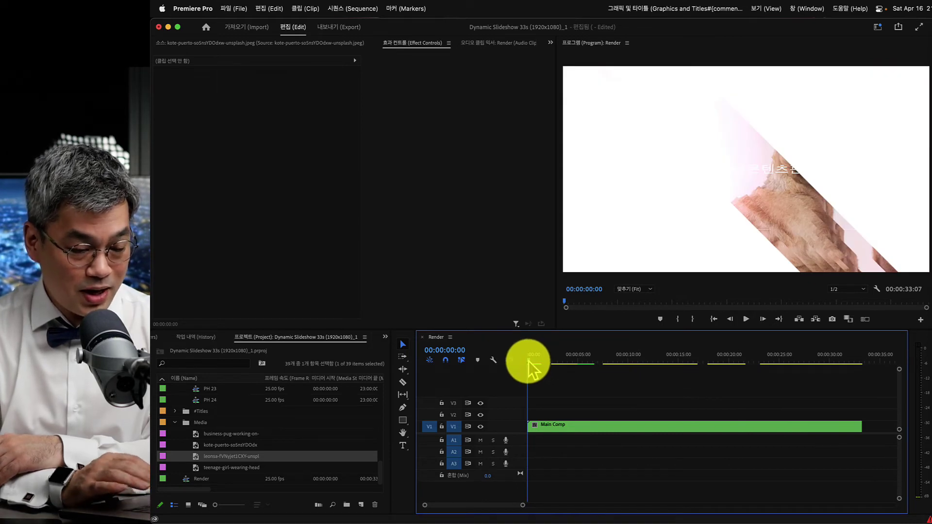
key("space")
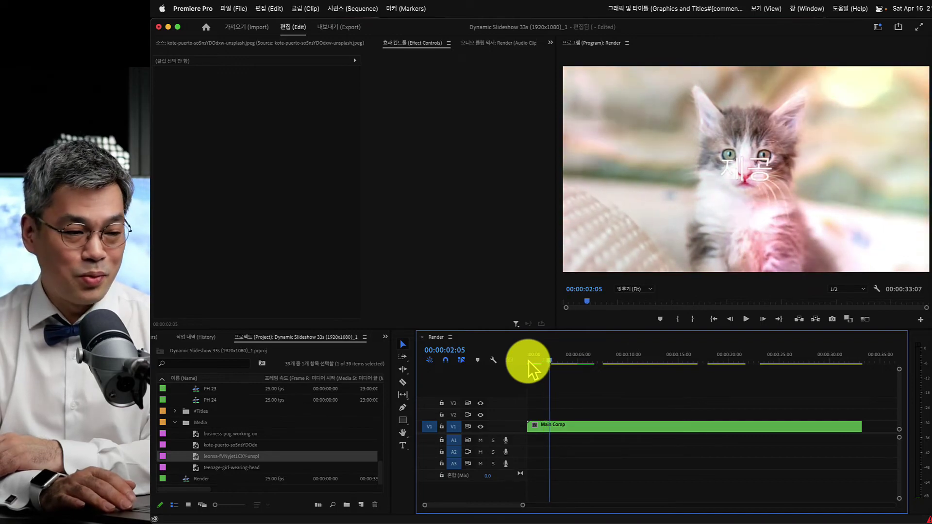
Step: Switch to the Dynamic Slideshow page on Envato Elements in Chrome to view the template's preview video
key("ctrl+Up")
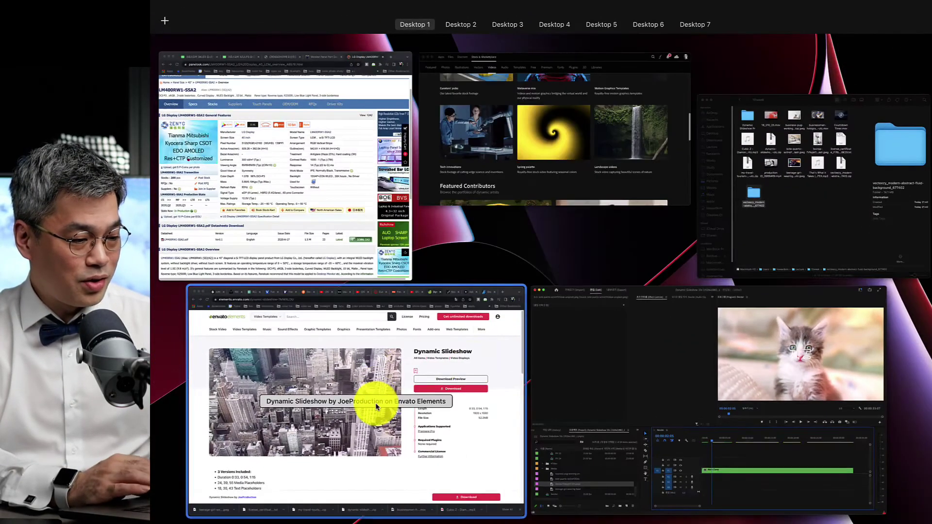
left_click(372, 406)
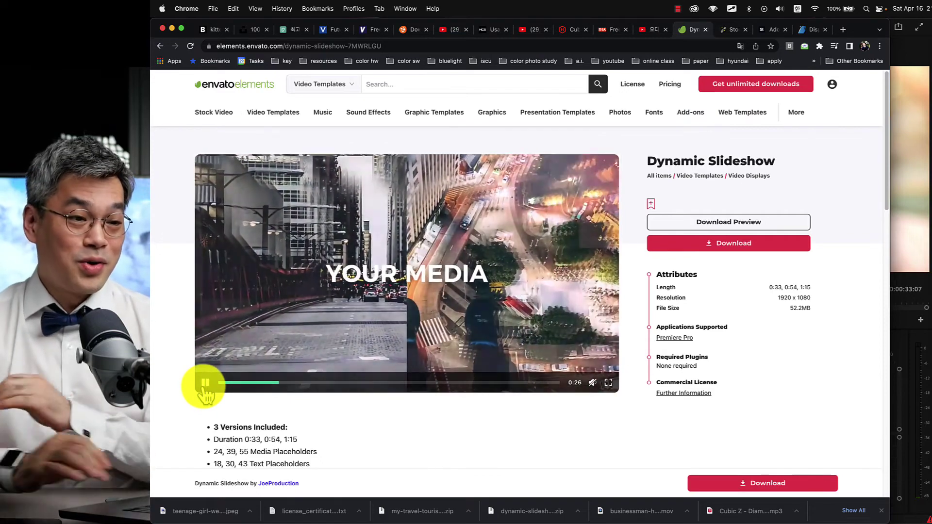
Step: Leave the Dynamic Slideshow page and open the Premiere Pro category of Envato Elements video templates
key("super+bracketleft")
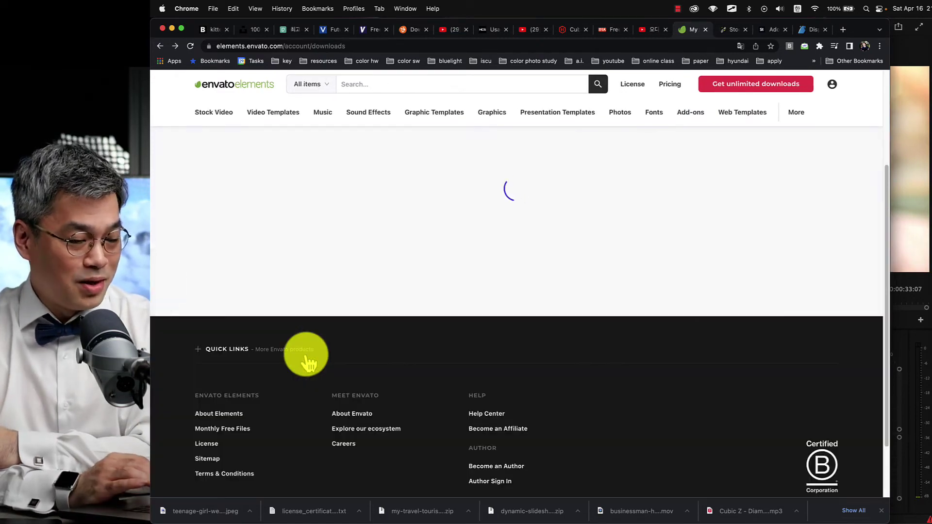
scroll(403, 355, "up", 5)
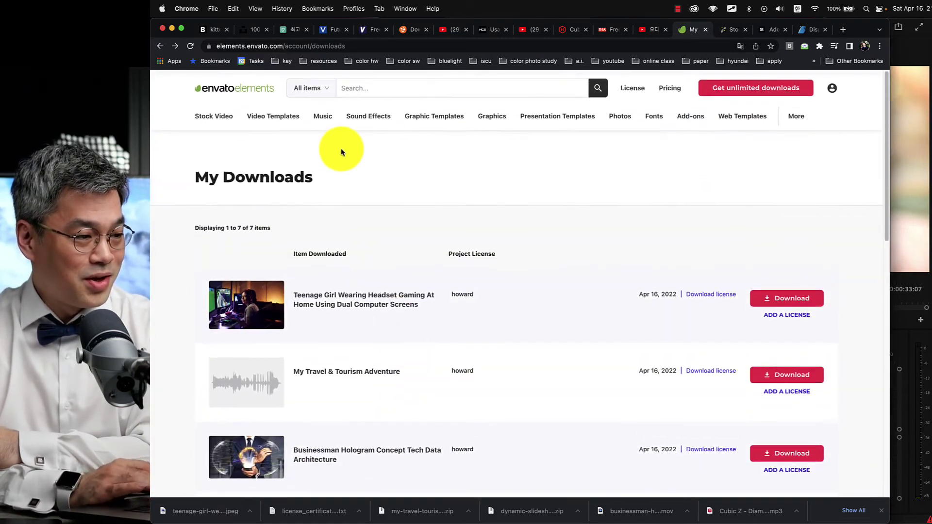
left_click(285, 119)
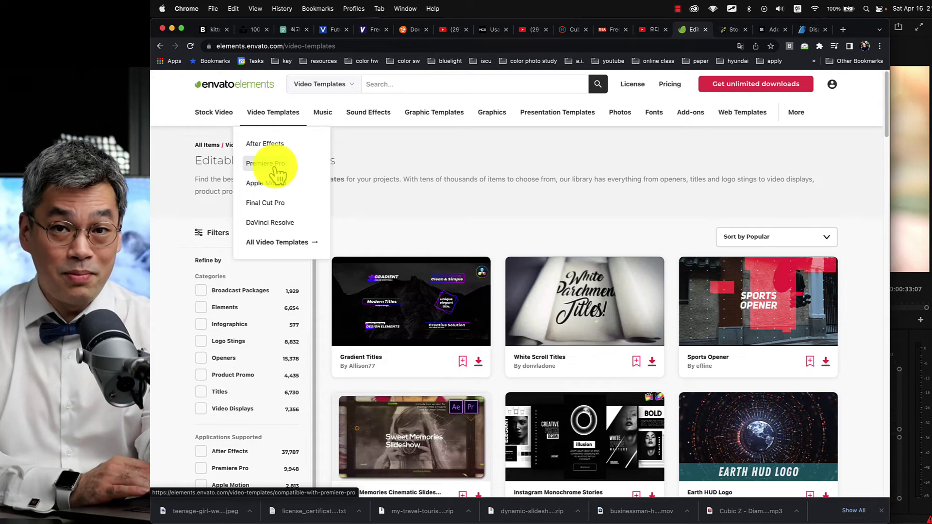
left_click(275, 165)
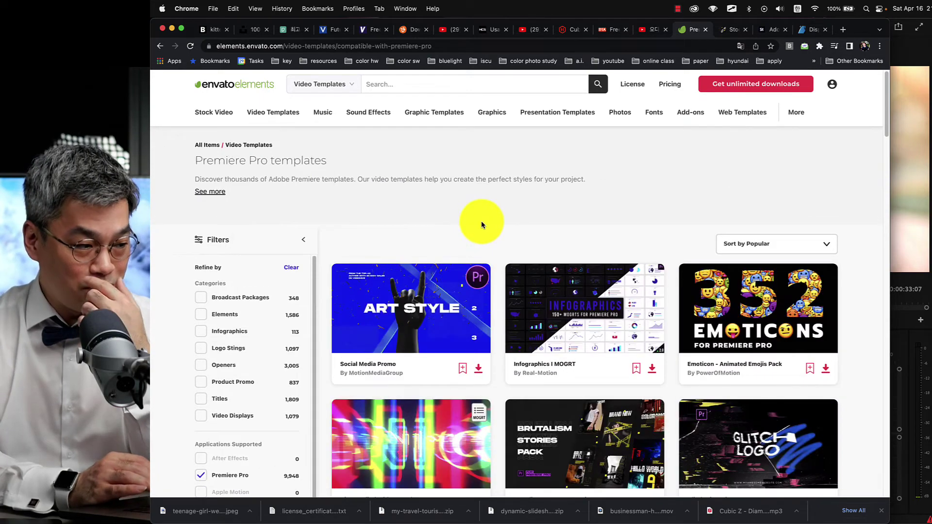
Step: Browse the popular Premiere Pro templates and preview the Animated Emojis Pack, Distort Glitch Title Reveal and Glitch Distortion Logo Intro
scroll(578, 189, "down", 3)
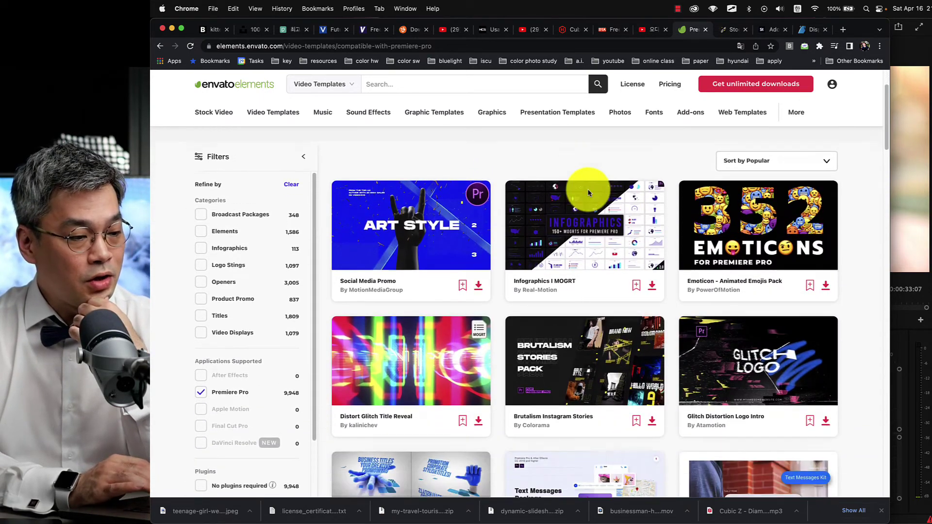
mouse_move(776, 232)
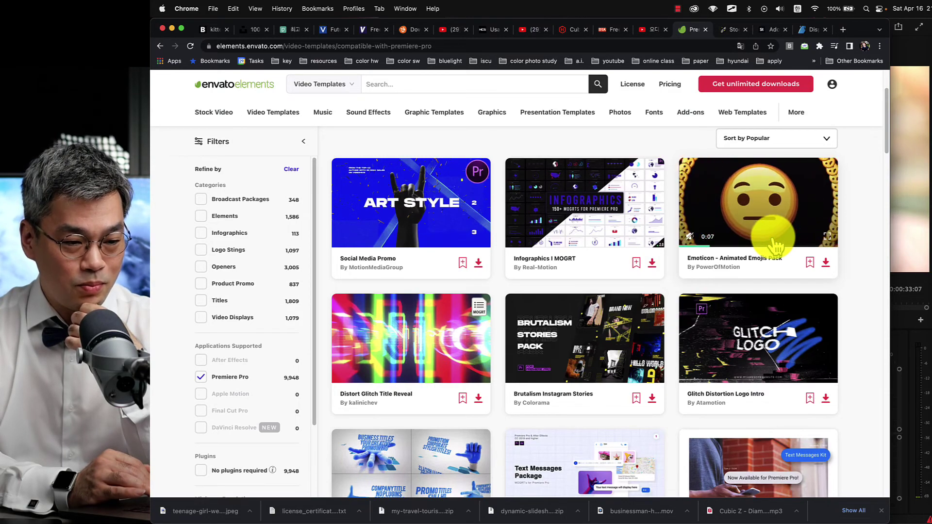
mouse_move(420, 372)
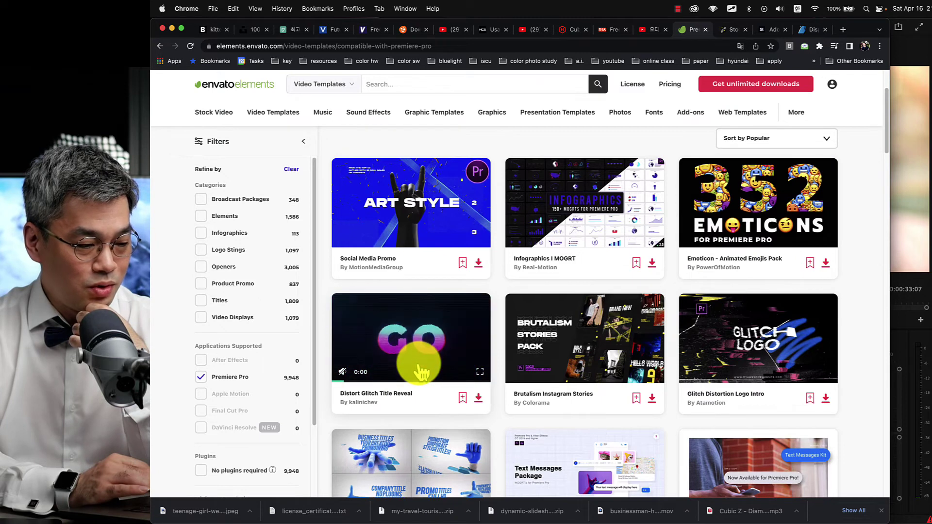
mouse_move(587, 386)
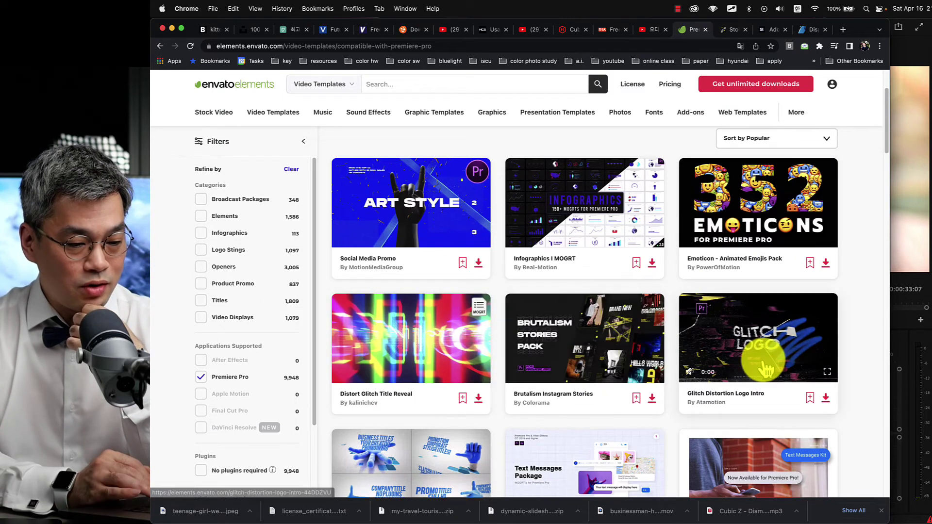
mouse_move(765, 369)
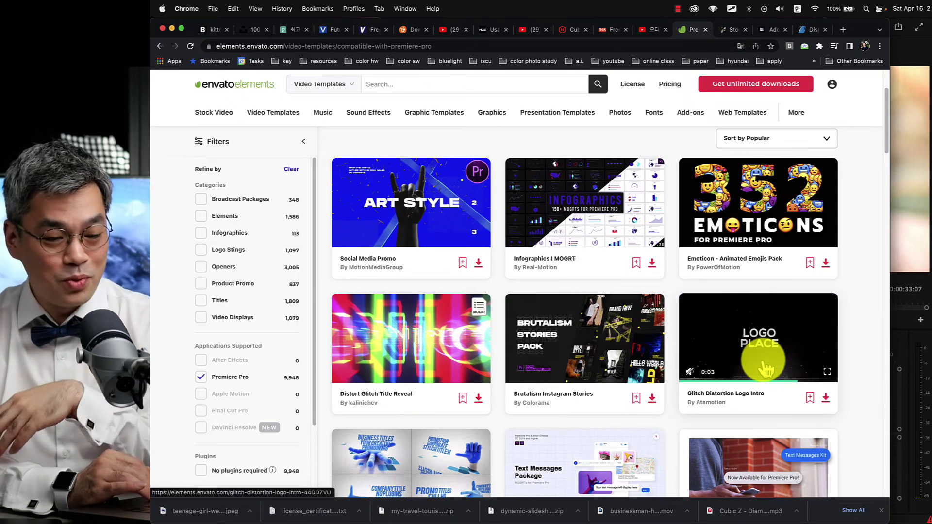
scroll(766, 369, "down", 1)
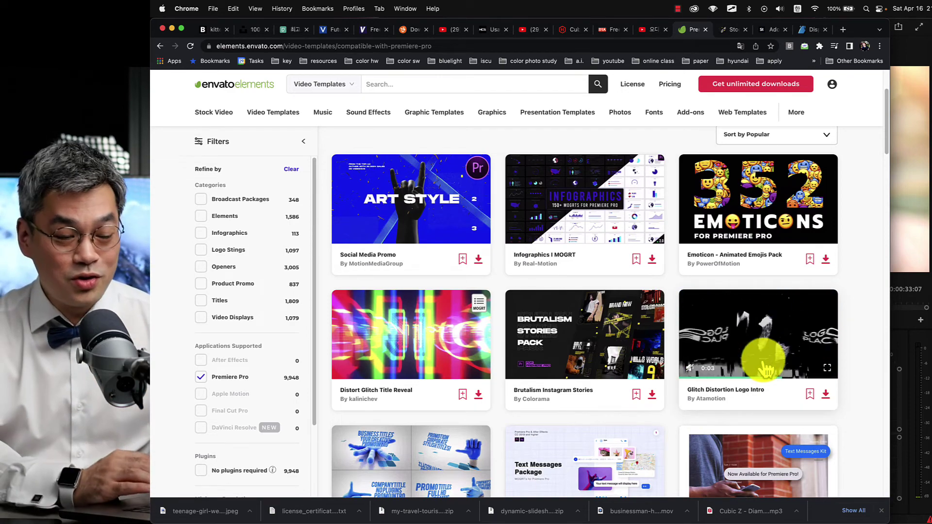
scroll(765, 370, "down", 2)
scroll(766, 369, "down", 2)
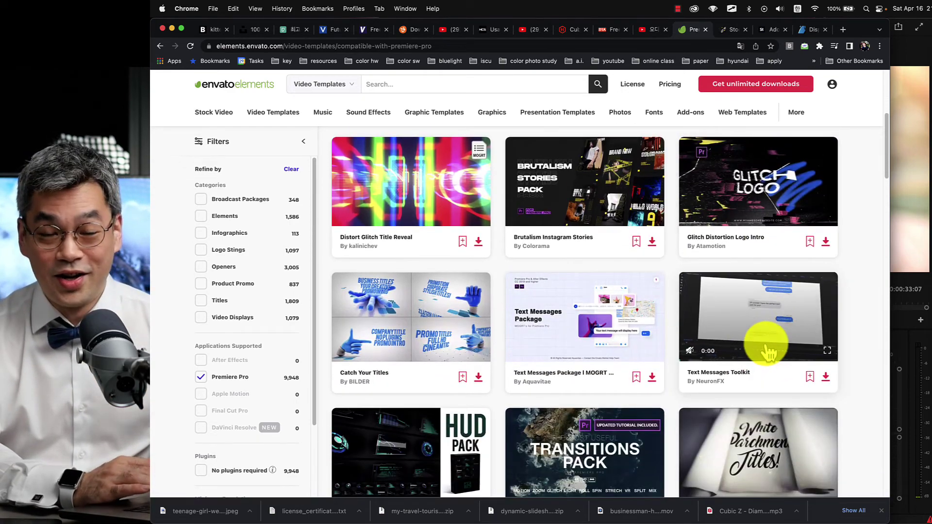
scroll(767, 352, "down", 6)
scroll(769, 353, "down", 2)
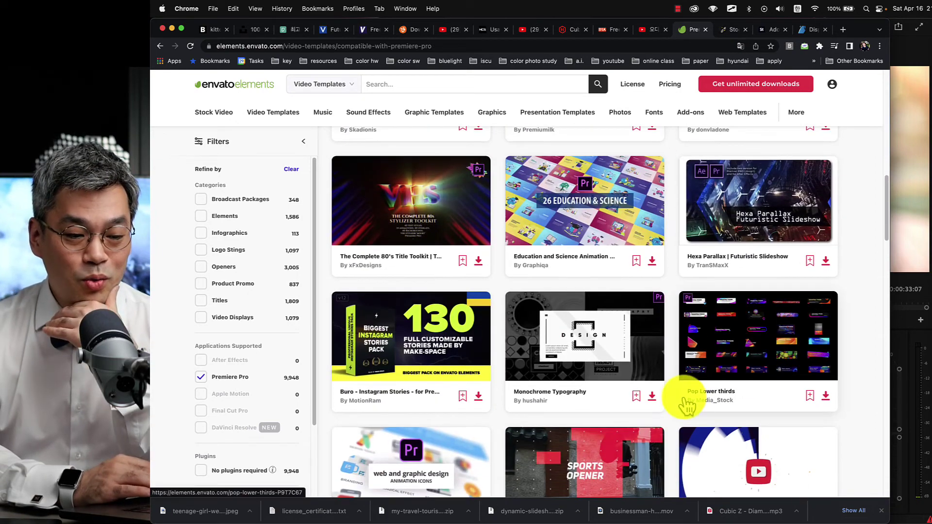
Step: Return to Chrome from Premiere Pro and view the Dispersion Photoshop Action item page on GraphicRiver, including its preview image
left_click(911, 284)
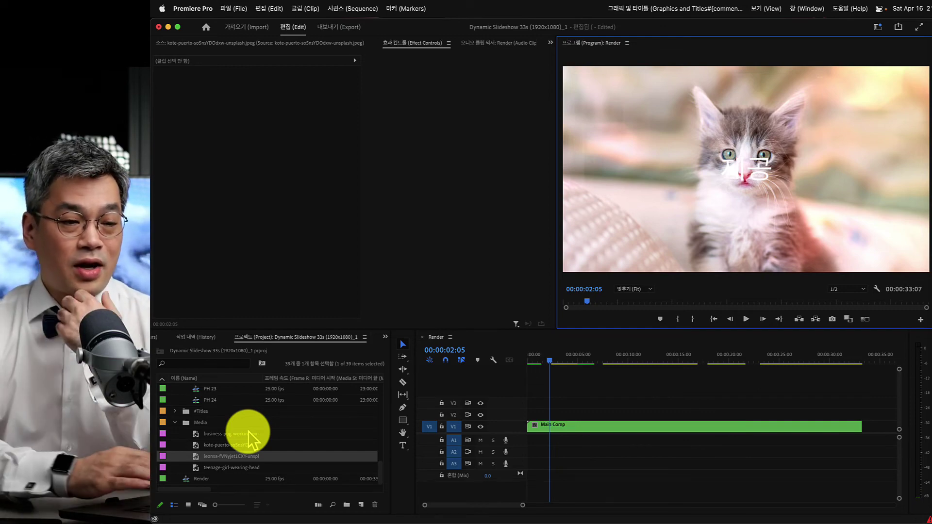
key("ctrl+Up")
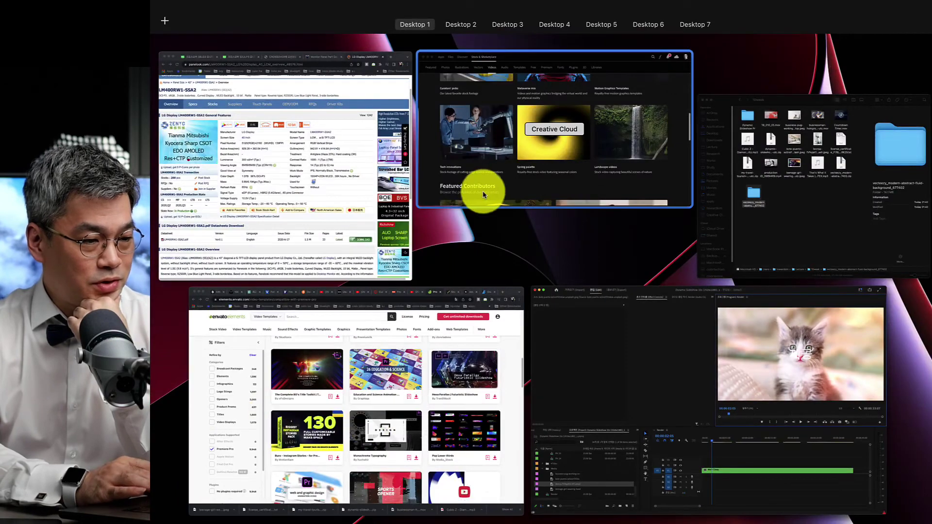
left_click(343, 371)
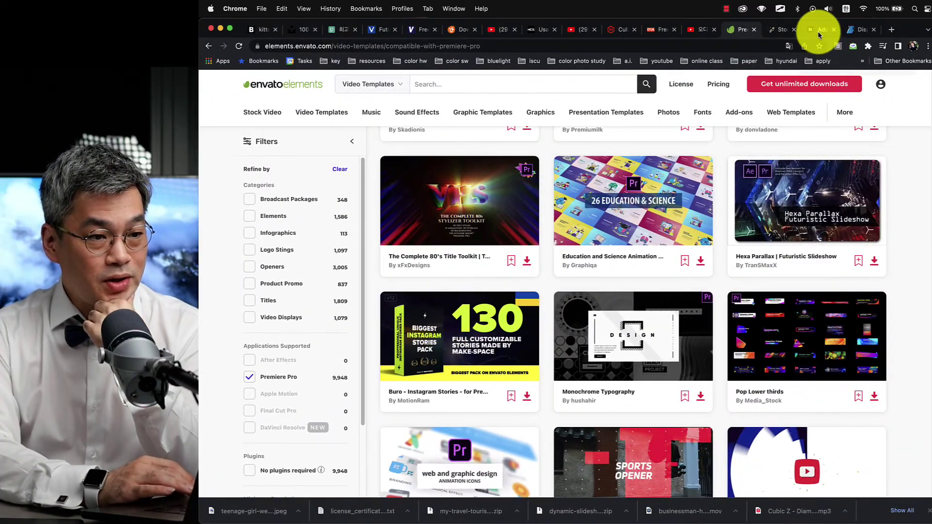
left_click(850, 30)
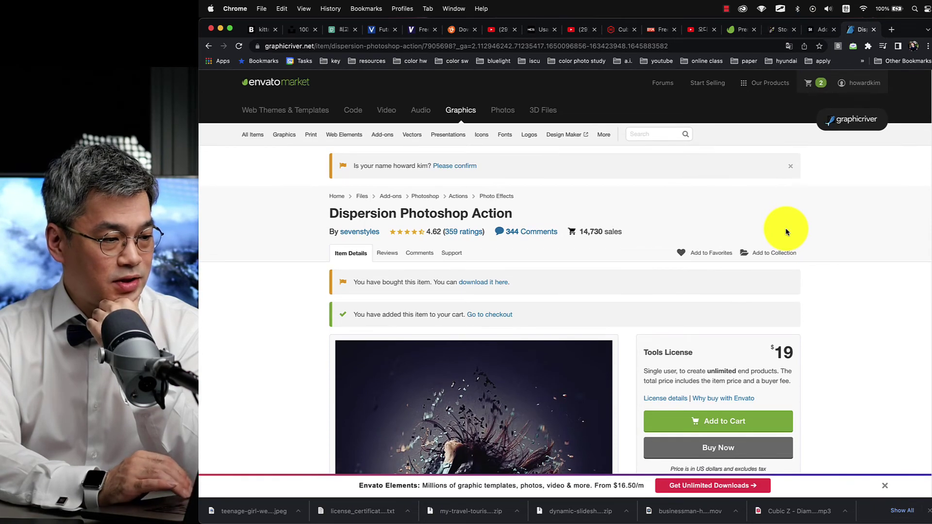
scroll(787, 232, "down", 5)
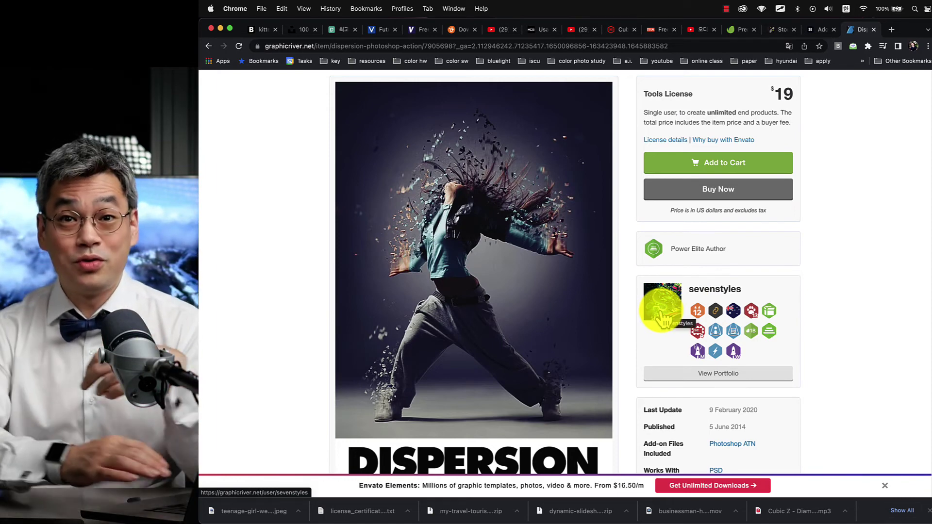
Step: Go back to the VideoHive downloads list and view the Newspaper Art Photoshop Action item page with its preview image
key("super+bracketleft")
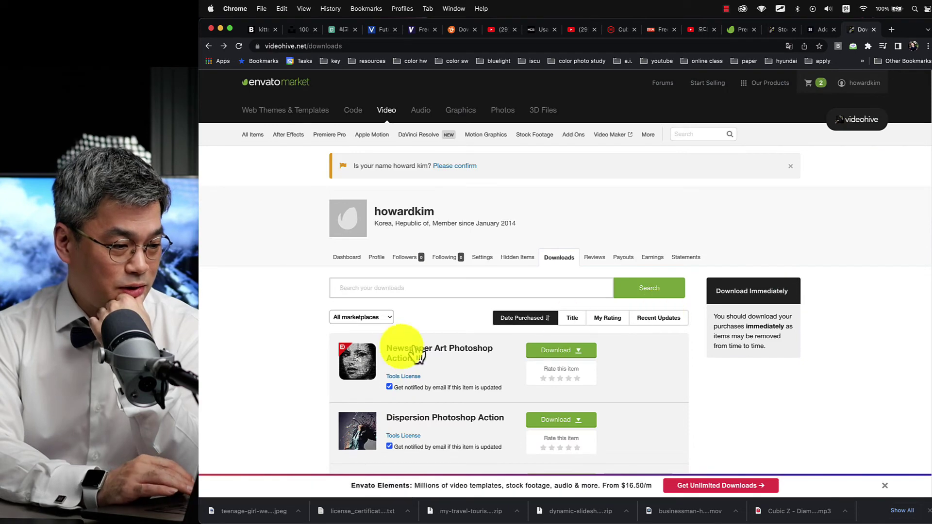
left_click(419, 353)
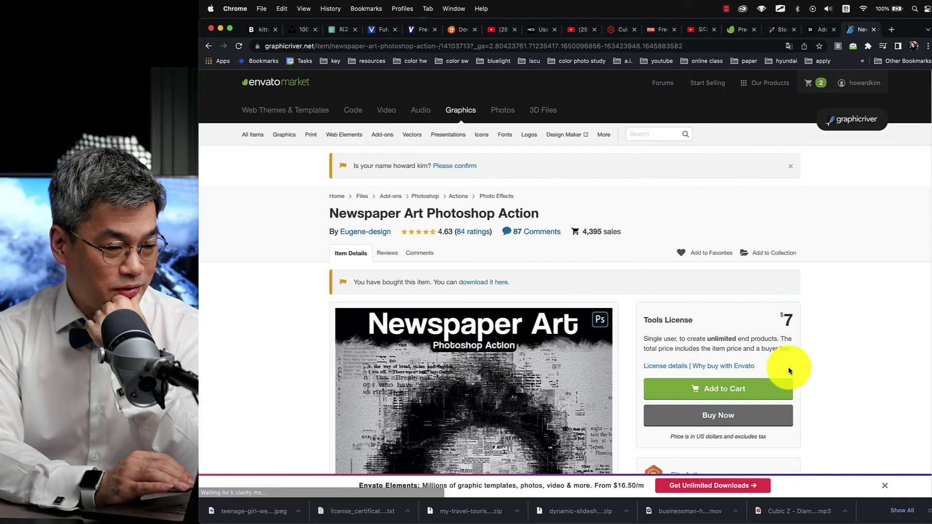
scroll(788, 371, "down", 3)
scroll(789, 371, "down", 2)
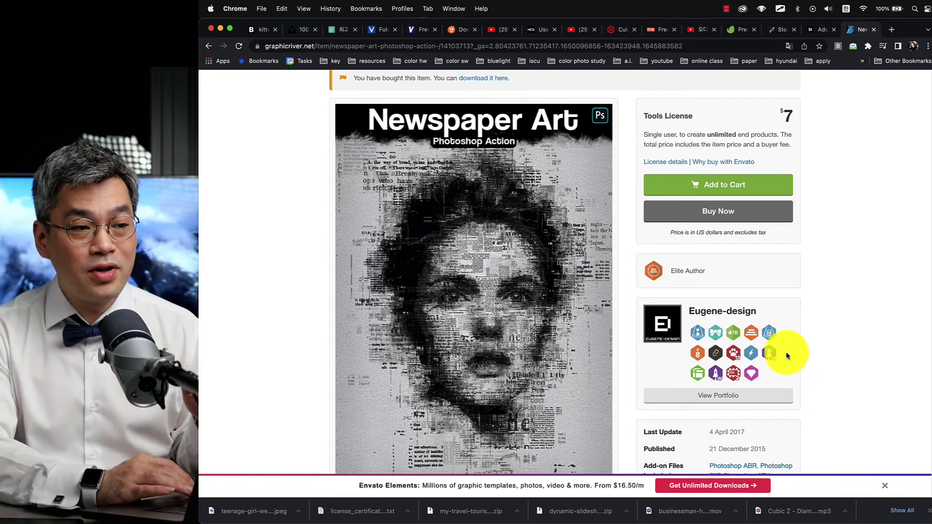
Step: Return to the Envato Elements Premiere Pro listing and preview Sports Opener and Glitch Opener VHS while browsing further templates
left_click(742, 31)
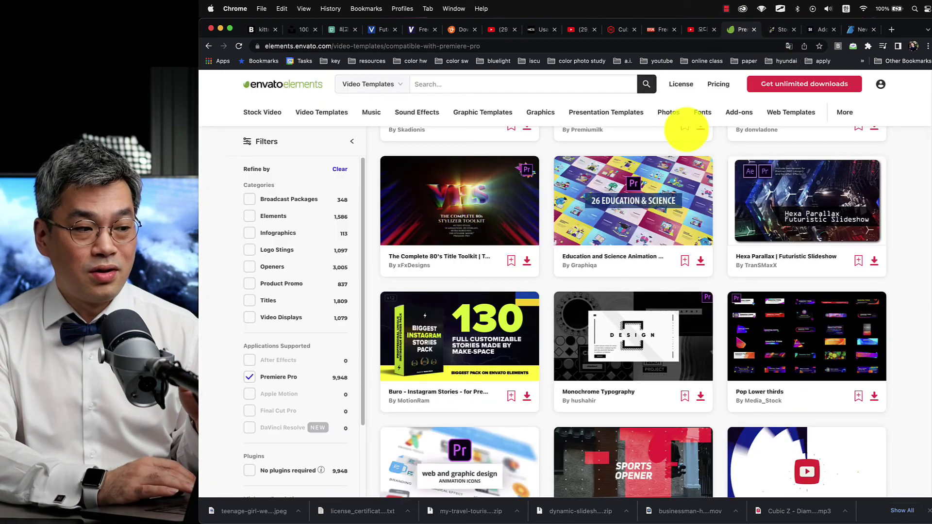
scroll(662, 251, "down", 5)
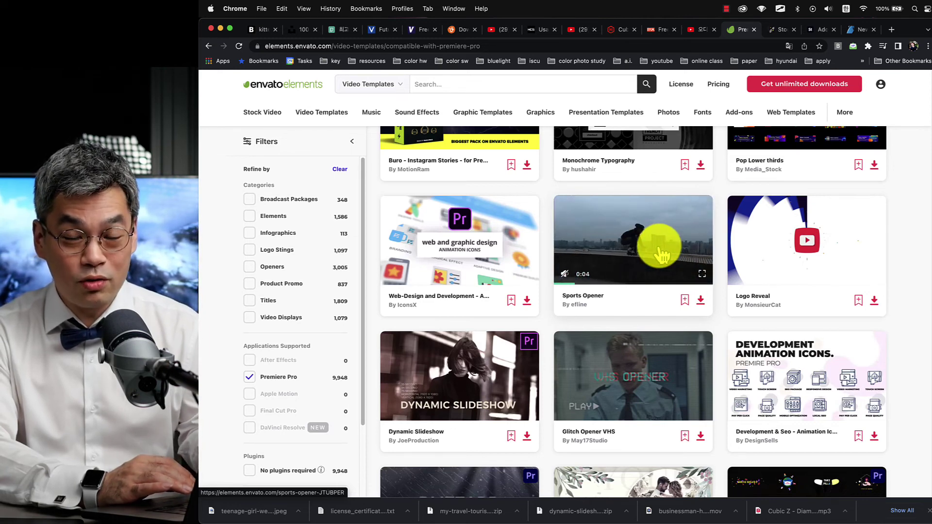
scroll(661, 252, "down", 1)
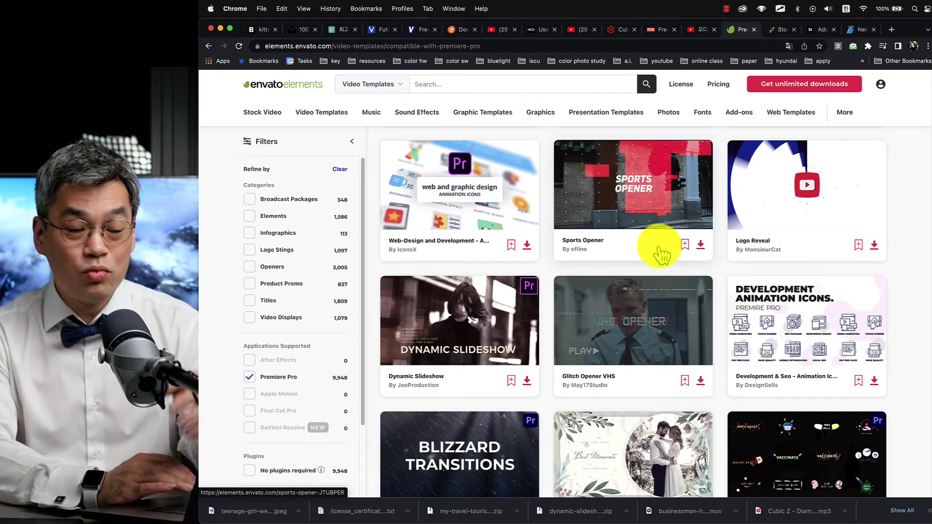
mouse_move(639, 358)
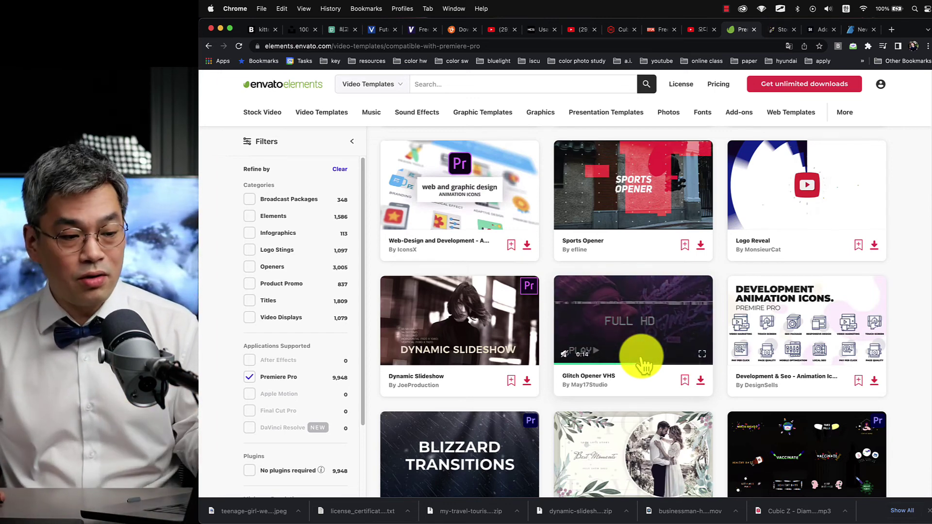
scroll(645, 364, "down", 5)
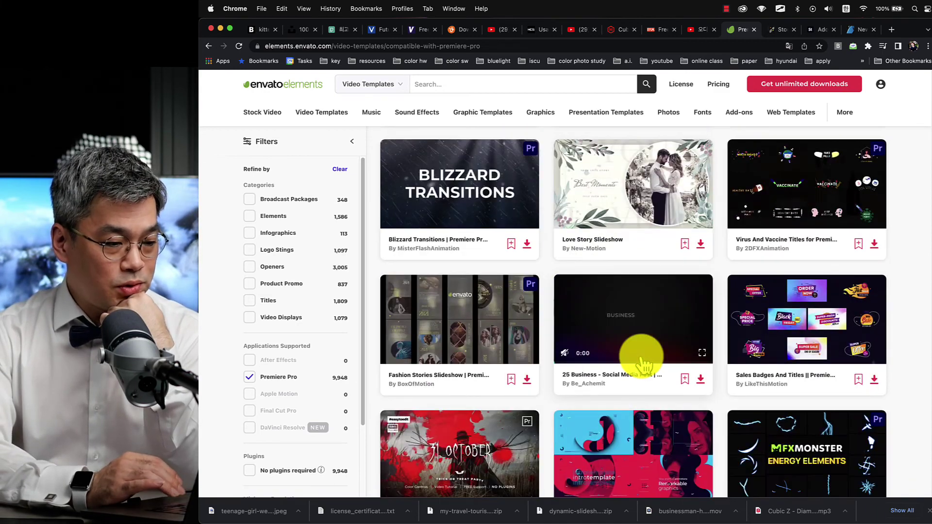